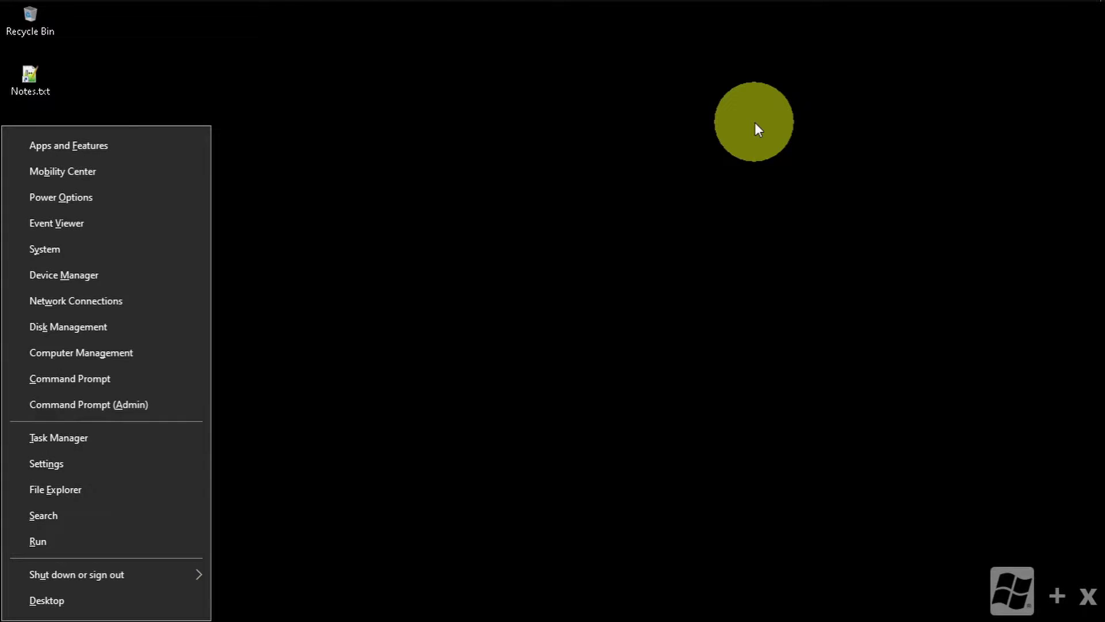
Step: Open Device Manager with Win+X, M and expand the Audio, Display and Network adapter categories
{"action": "key", "text": "m"}
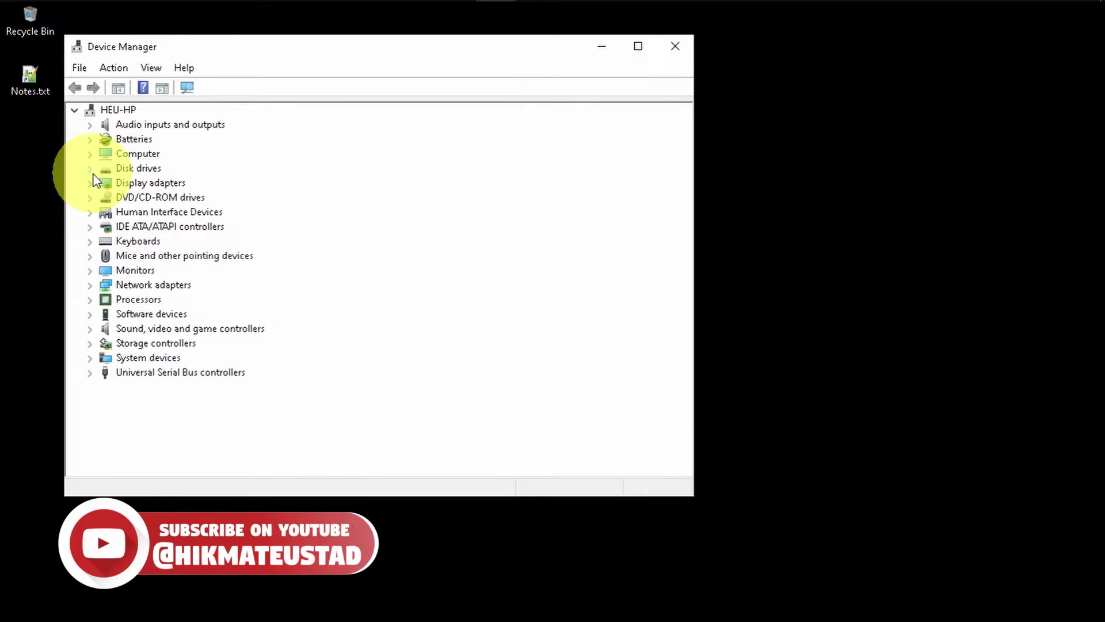
{"action": "left_click", "coordinate": [91, 126]}
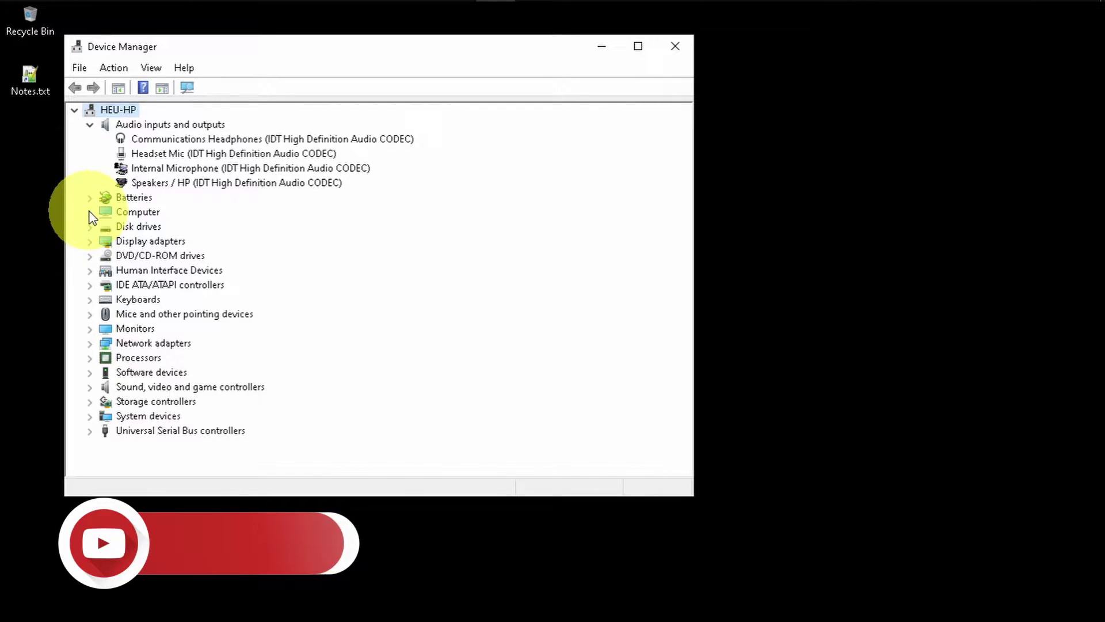
{"action": "left_click", "coordinate": [93, 242]}
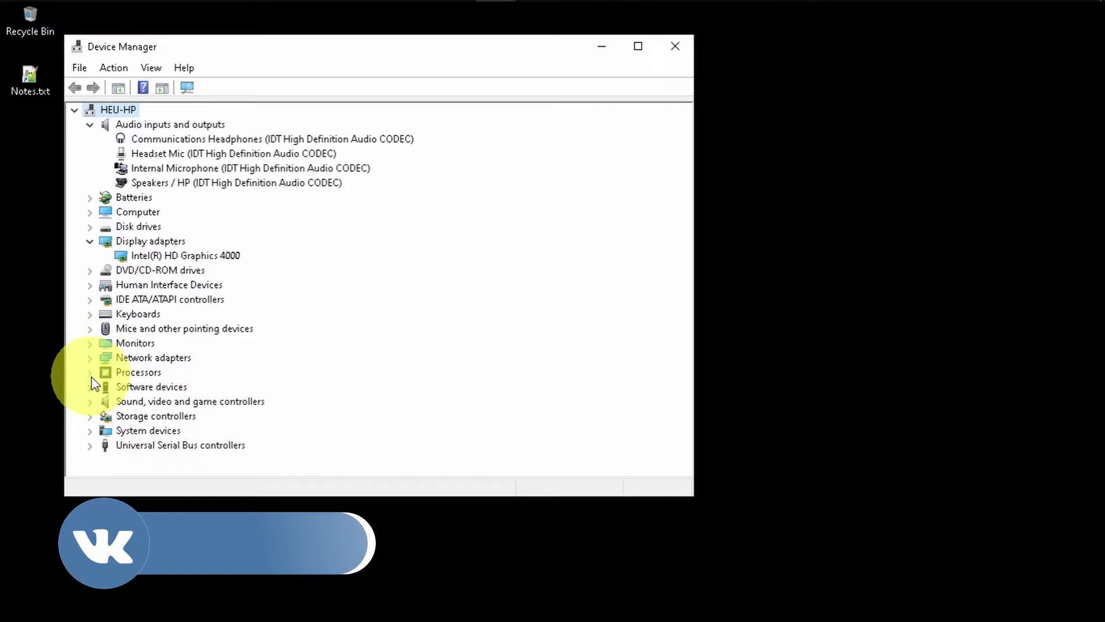
{"action": "left_click", "coordinate": [90, 358]}
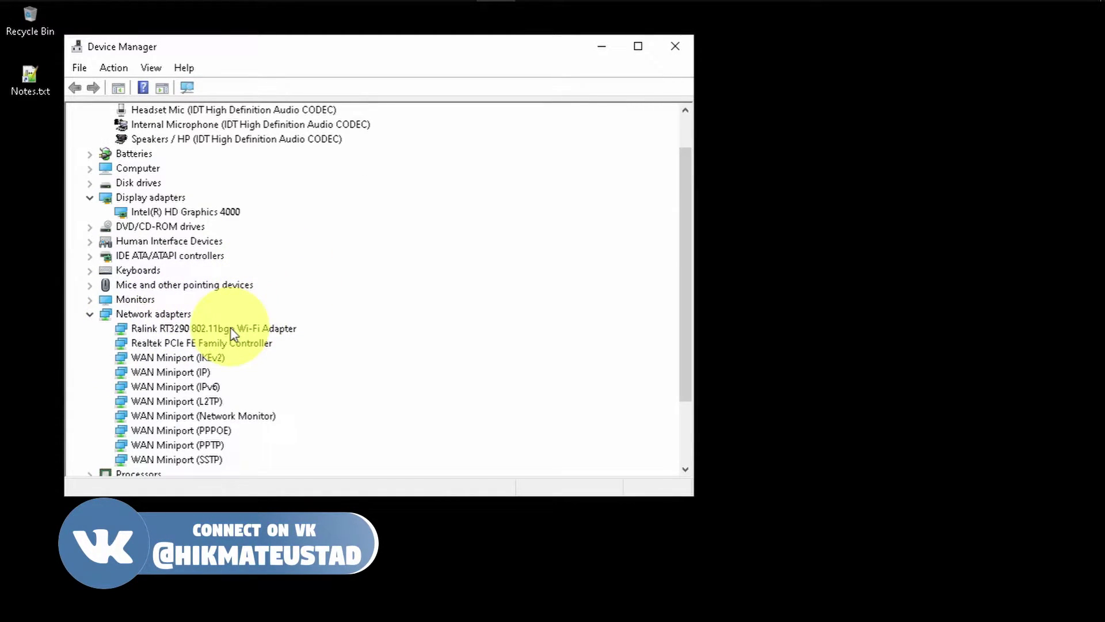
Step: Check the Realtek PCIe FE Family Controller's driver version (10.39.212.2020), then close its properties
{"action": "double_click", "coordinate": [219, 344]}
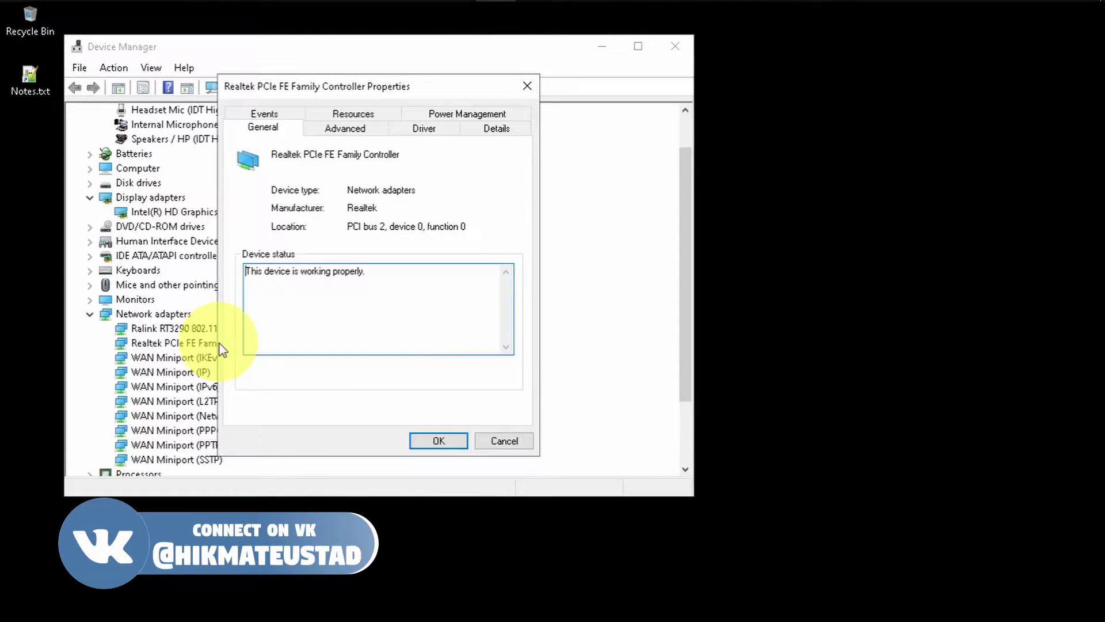
{"action": "left_click", "coordinate": [441, 135]}
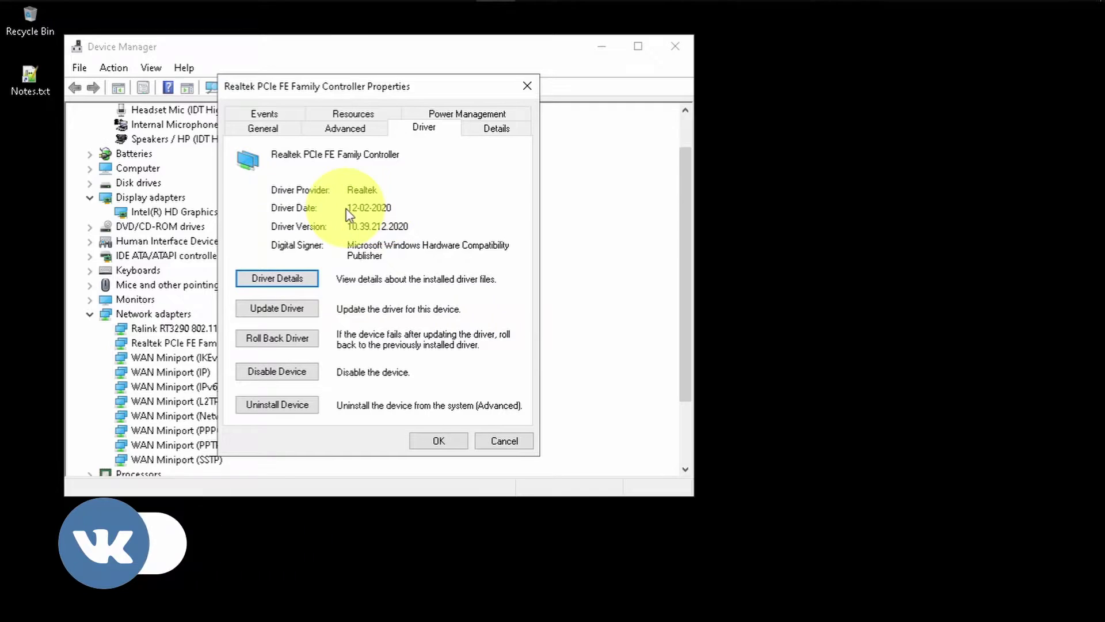
{"action": "left_click", "coordinate": [526, 86]}
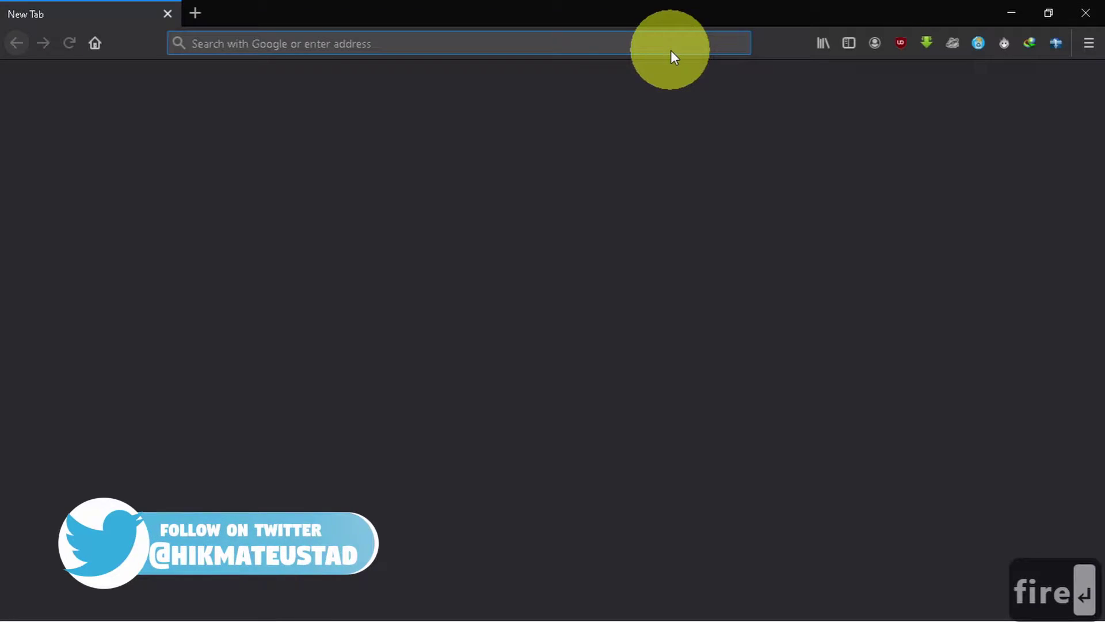
Step: Search the web for 'snappy driver installer' from the Firefox address bar
{"action": "type", "text": "snappy driv"}
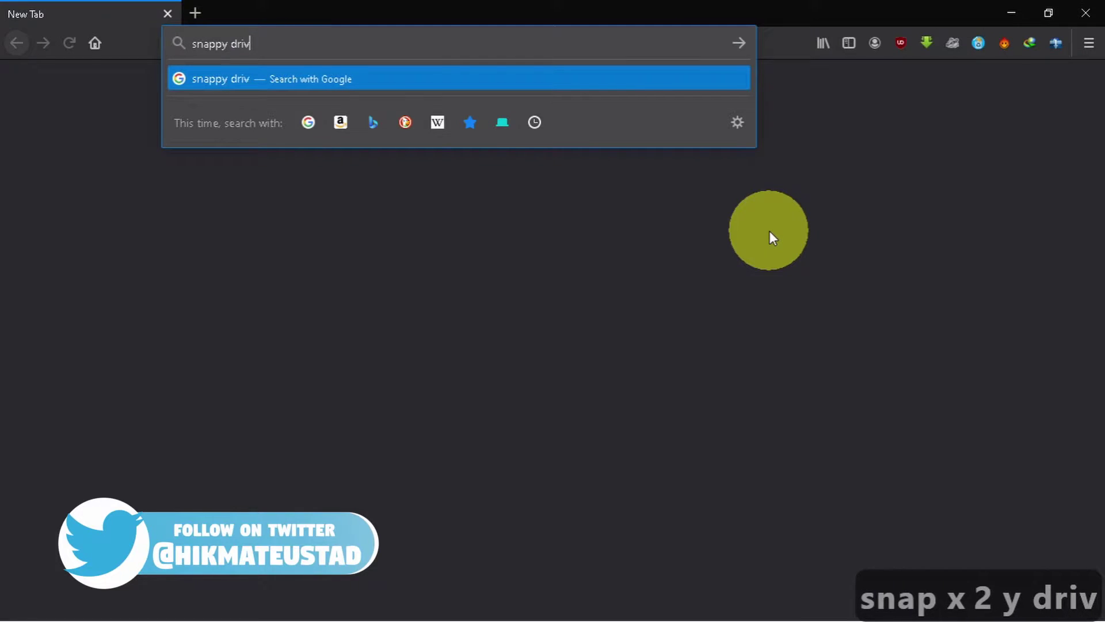
{"action": "type", "text": "er installer"}
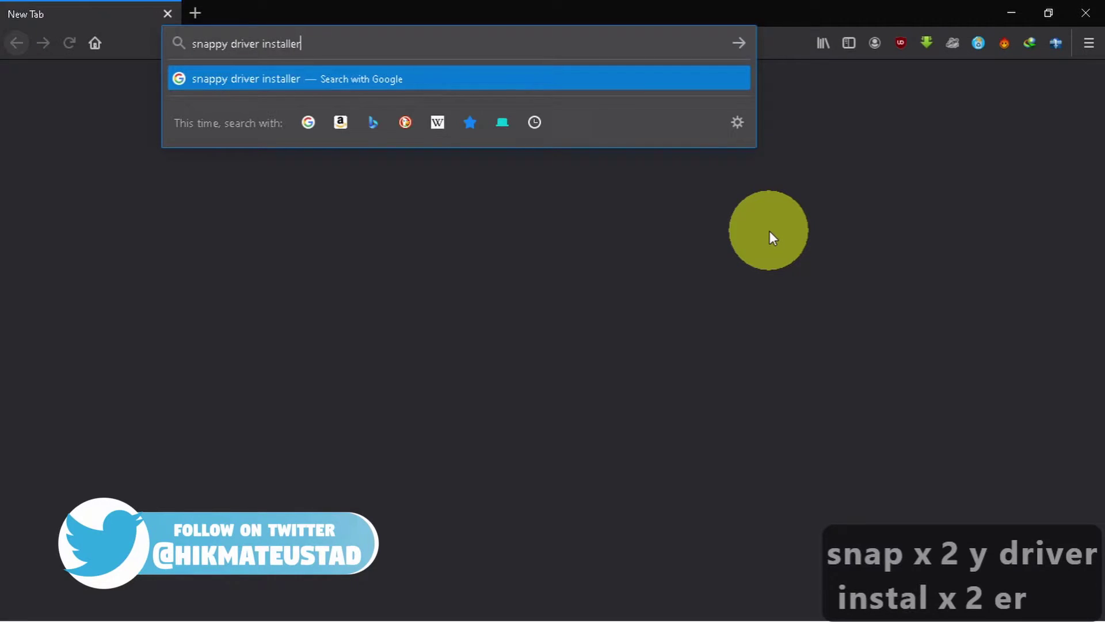
{"action": "key", "text": "Return"}
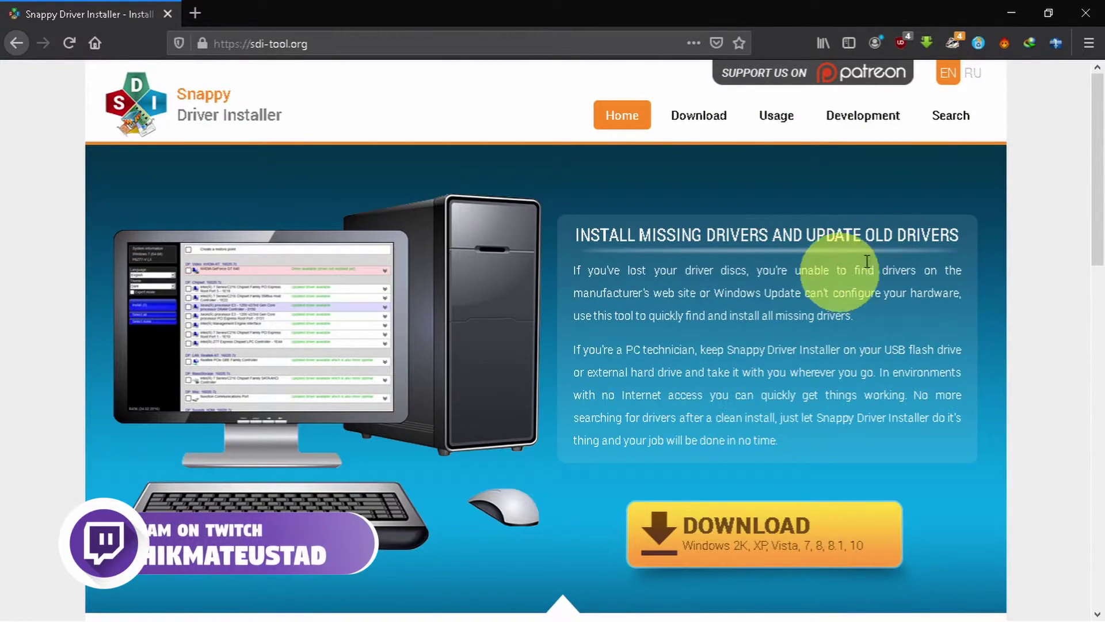
Step: Scroll the sdi-tool.org home page, highlighting the Free and Portable feature descriptions
{"action": "left_click_drag", "start_coordinate": [1100, 184], "coordinate": [1095, 274]}
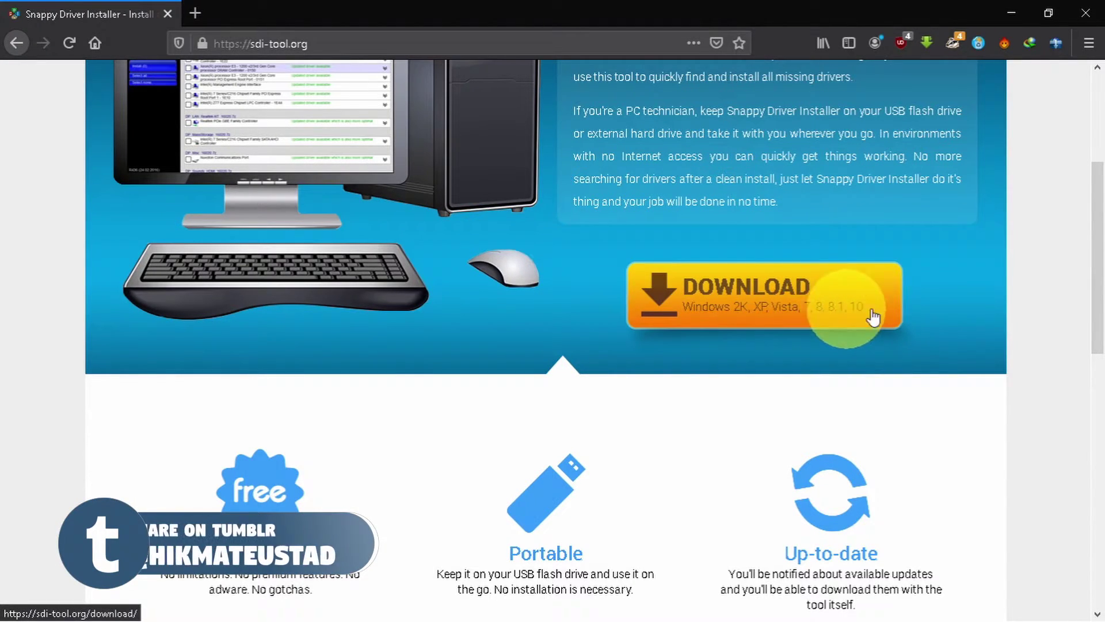
{"action": "left_click_drag", "start_coordinate": [1098, 289], "coordinate": [1098, 409]}
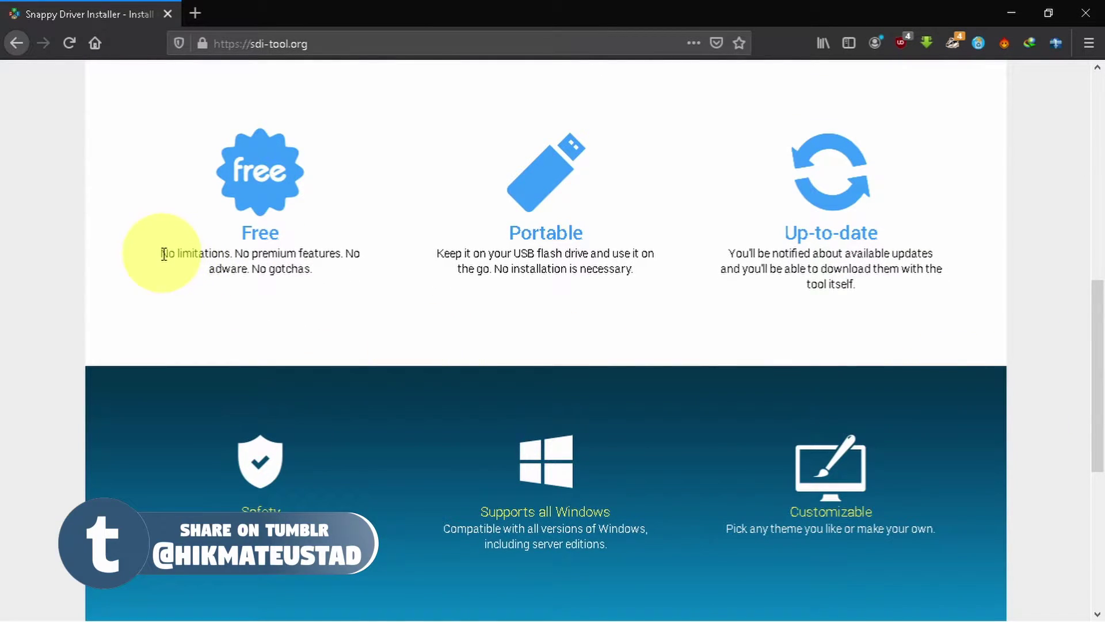
{"action": "left_click_drag", "start_coordinate": [162, 254], "coordinate": [348, 271]}
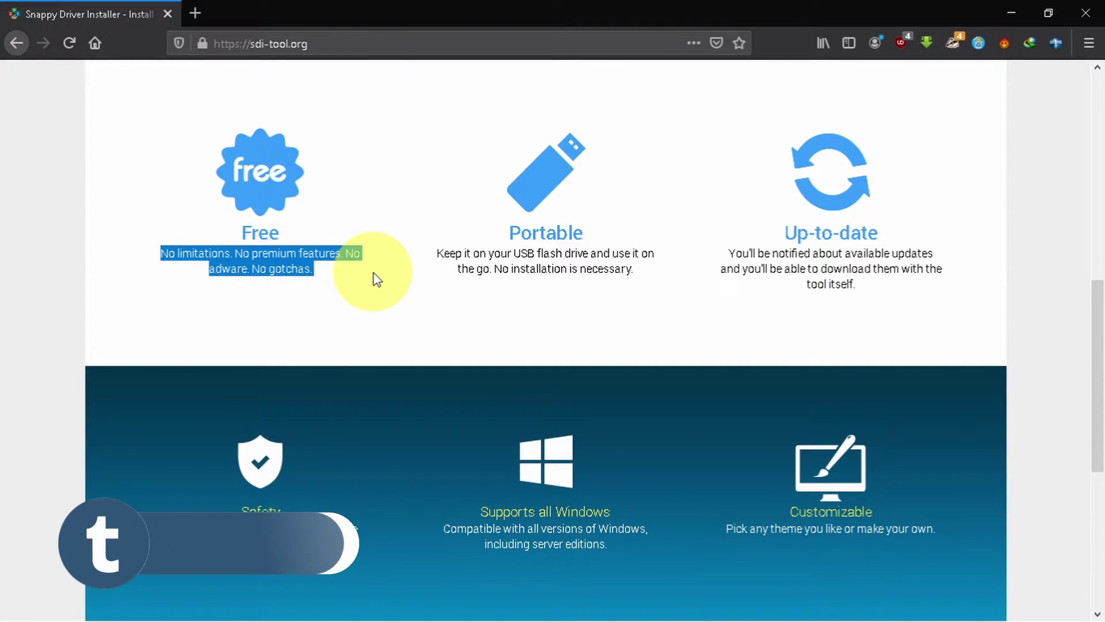
{"action": "left_click_drag", "start_coordinate": [436, 254], "coordinate": [573, 274]}
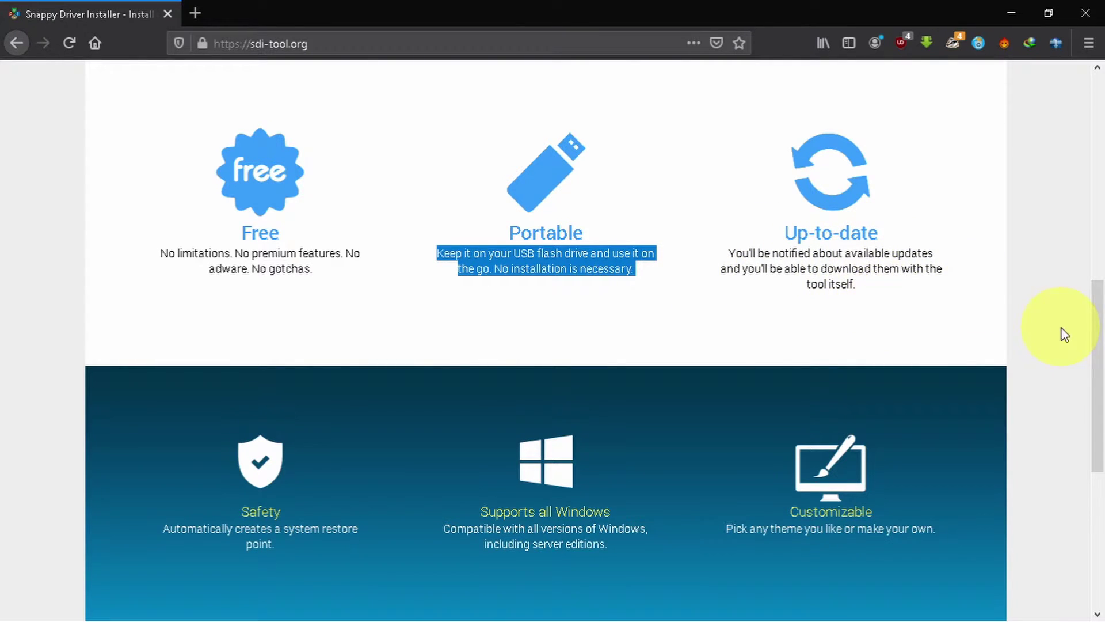
Step: Review the Safety, Multilingual and Open source features, then go to the Download page
{"action": "left_click_drag", "start_coordinate": [1100, 296], "coordinate": [1100, 395]}
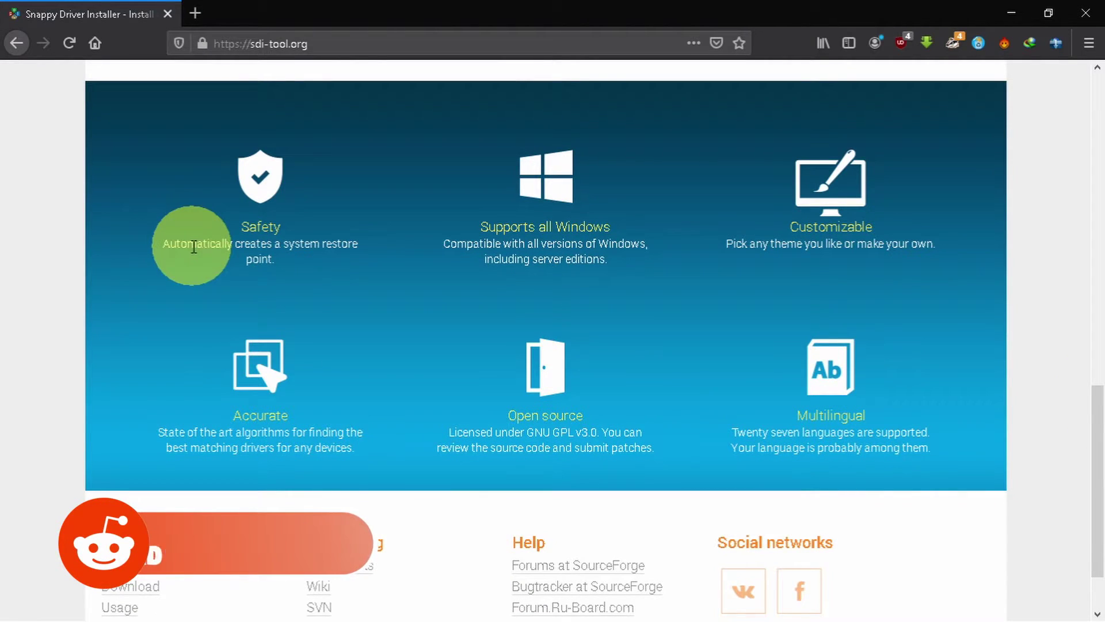
{"action": "left_click_drag", "start_coordinate": [194, 246], "coordinate": [302, 260]}
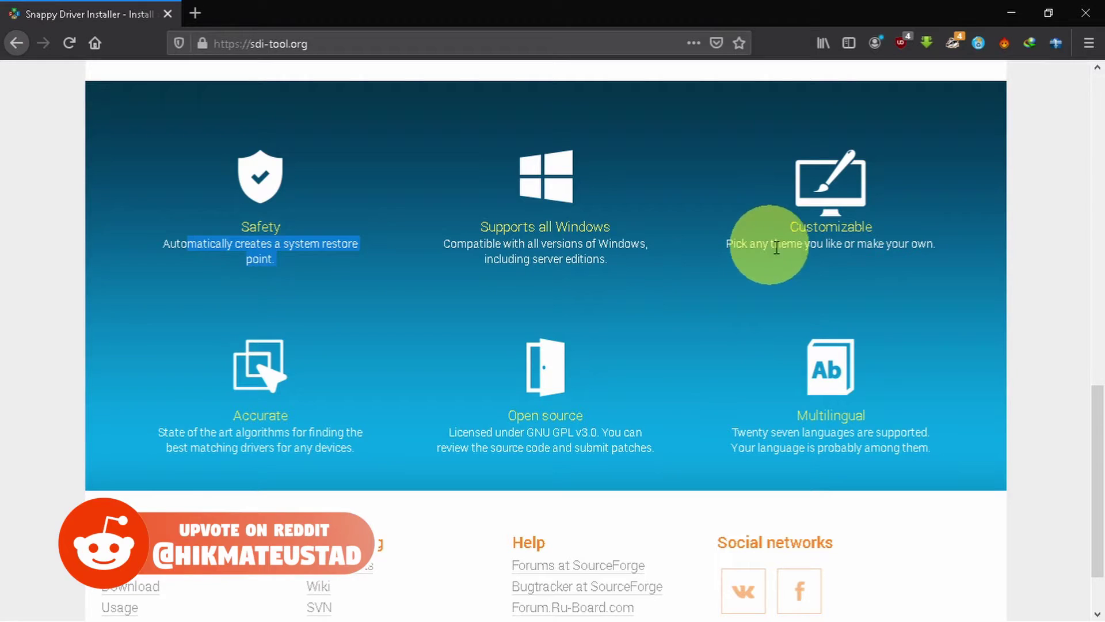
{"action": "left_click_drag", "start_coordinate": [798, 421], "coordinate": [823, 419]}
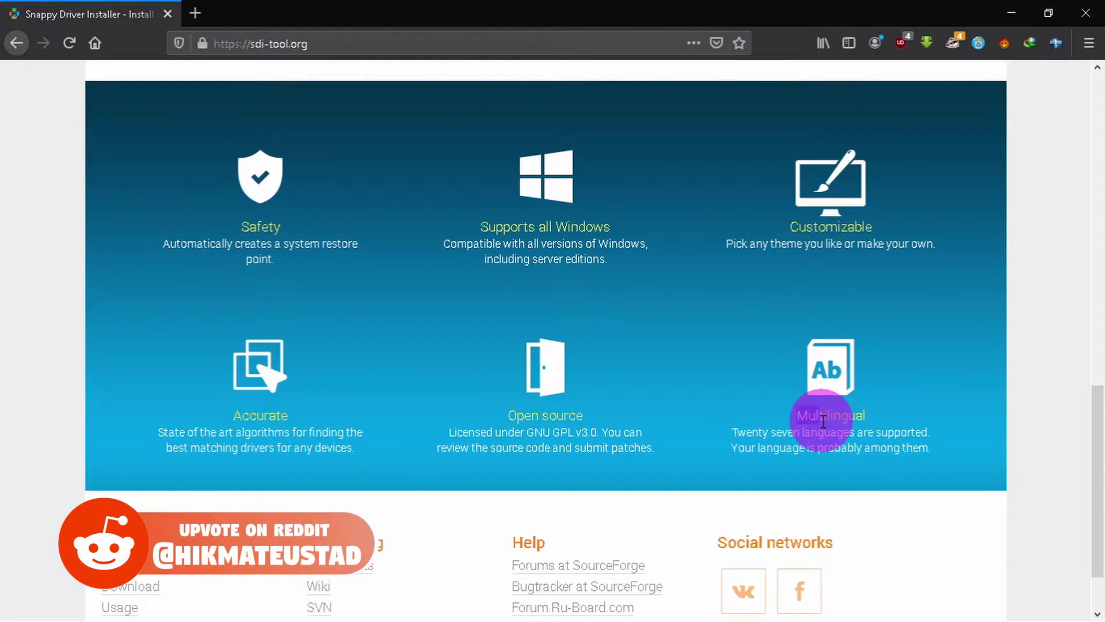
{"action": "left_click_drag", "start_coordinate": [504, 410], "coordinate": [593, 410]}
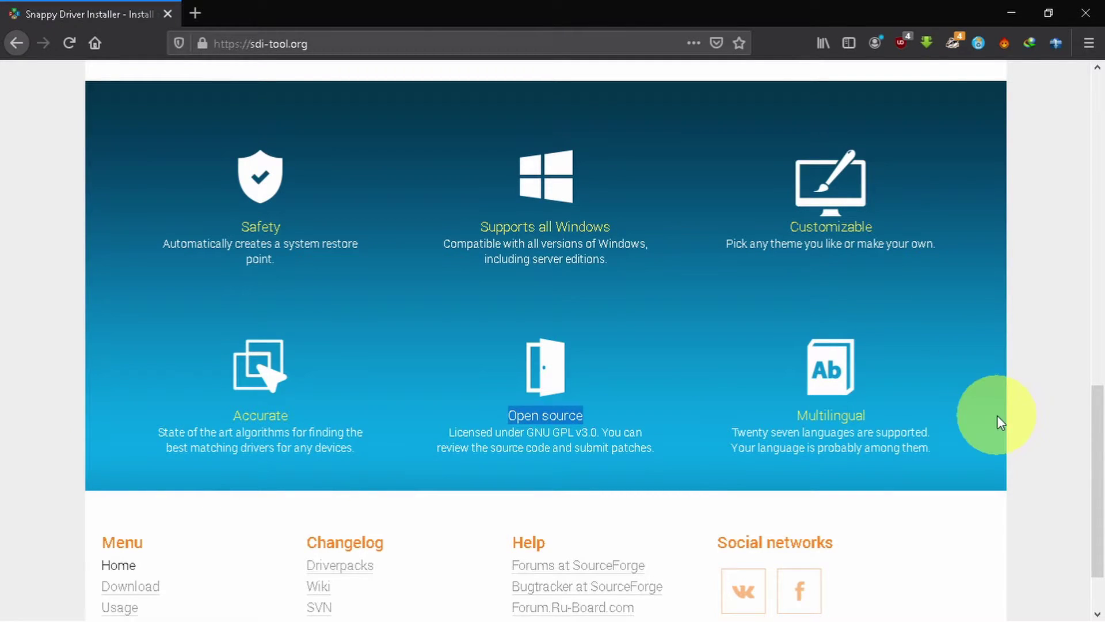
{"action": "left_click_drag", "start_coordinate": [1097, 424], "coordinate": [1097, 151]}
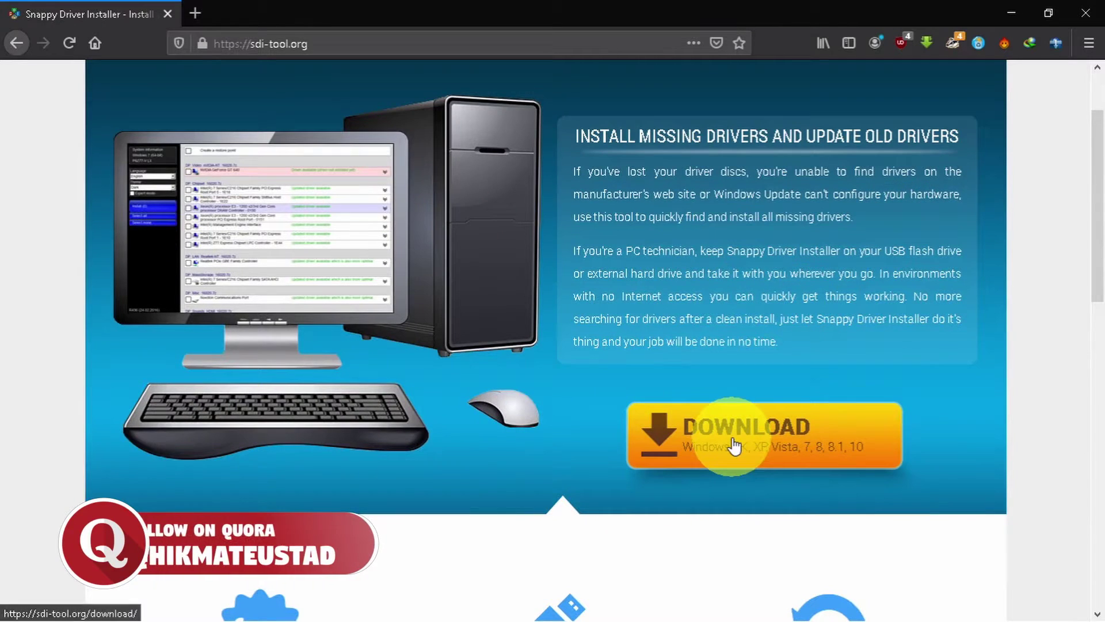
{"action": "left_click", "coordinate": [734, 447]}
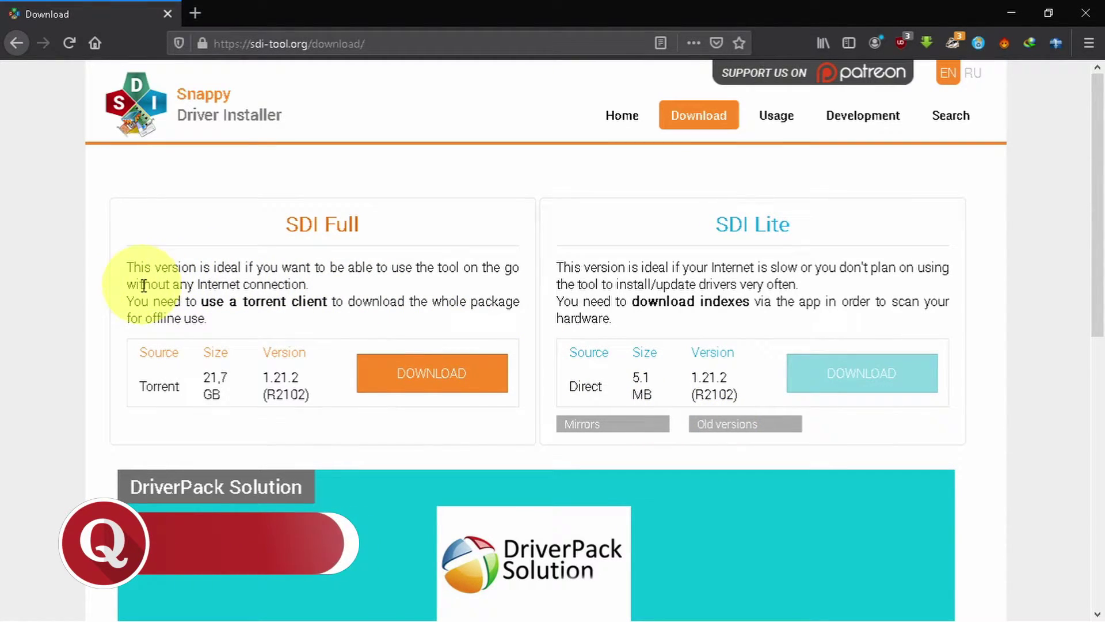
Step: Compare SDI Full's offline-use notes with SDI Lite's requirement to download indexes
{"action": "left_click_drag", "start_coordinate": [143, 285], "coordinate": [300, 285]}
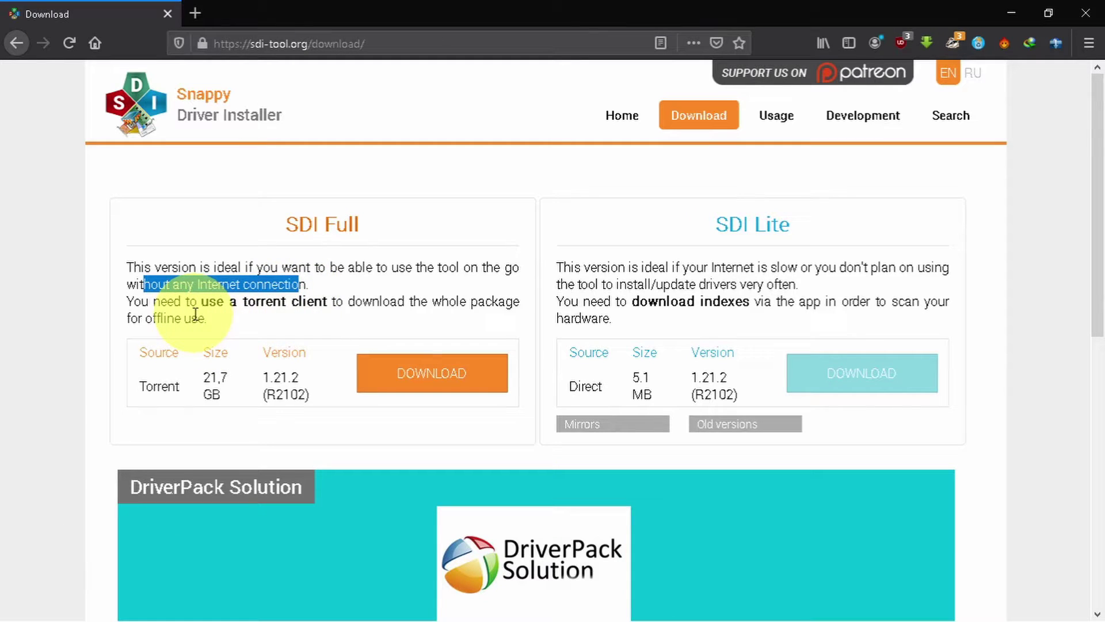
{"action": "left_click_drag", "start_coordinate": [138, 318], "coordinate": [205, 323]}
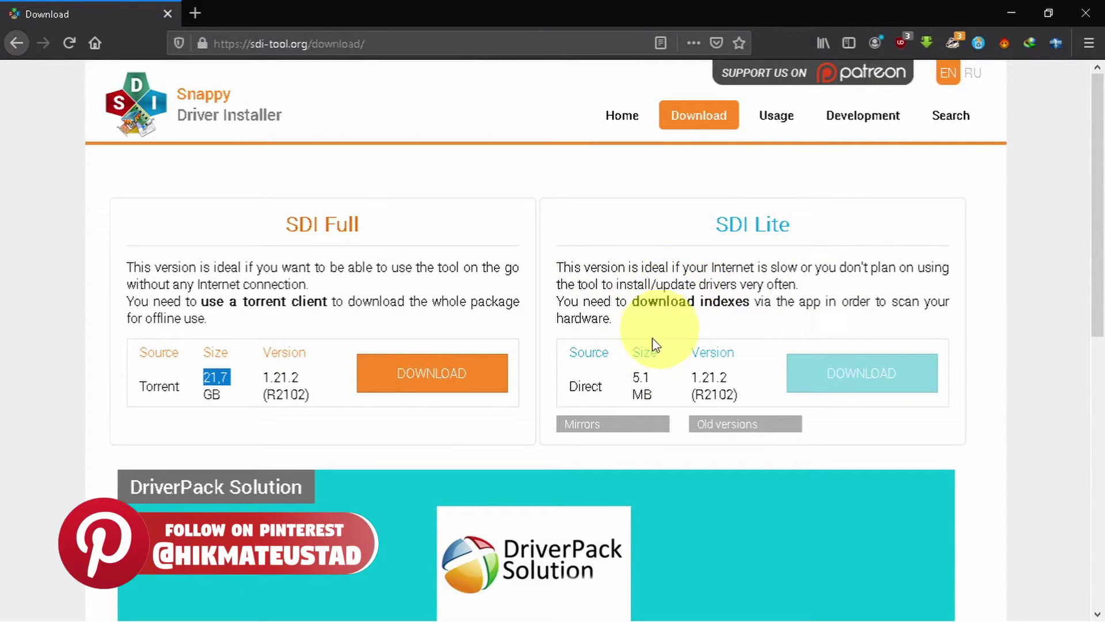
{"action": "left_click_drag", "start_coordinate": [604, 301], "coordinate": [752, 345]}
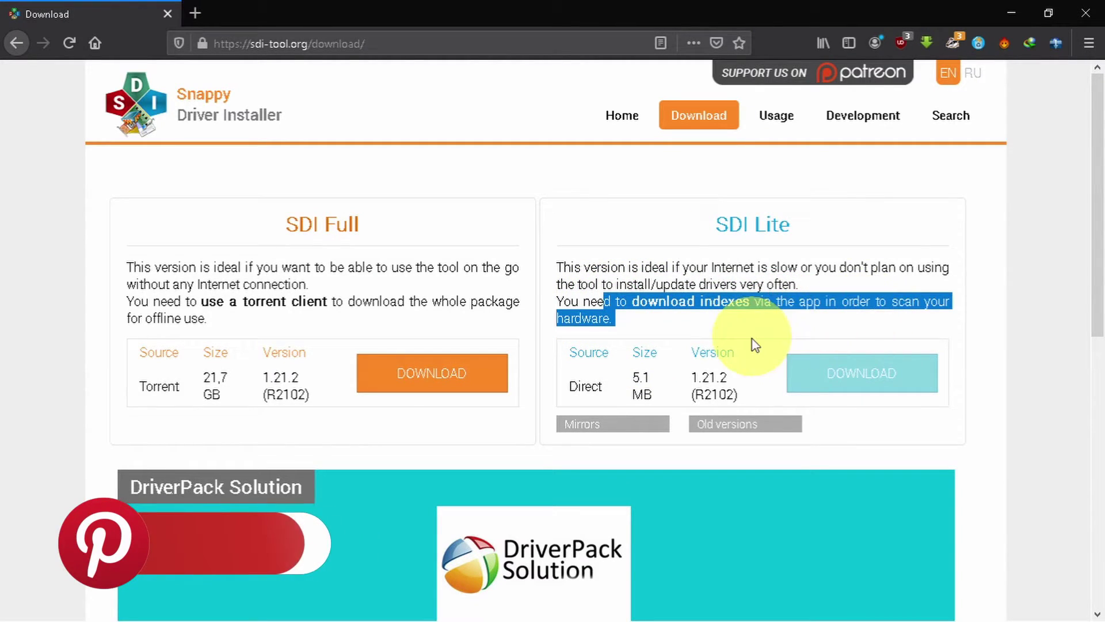
{"action": "left_click", "coordinate": [752, 345]}
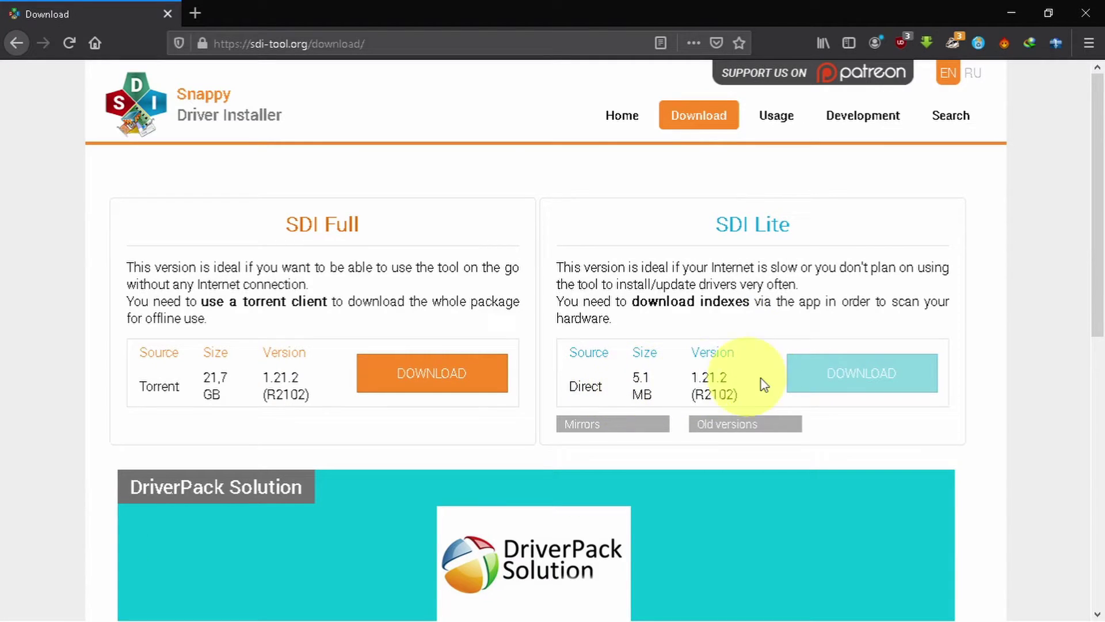
Step: Download the SDI Lite SDI_R2102.zip and open its Downloads\Compressed folder
{"action": "left_click", "coordinate": [864, 377]}
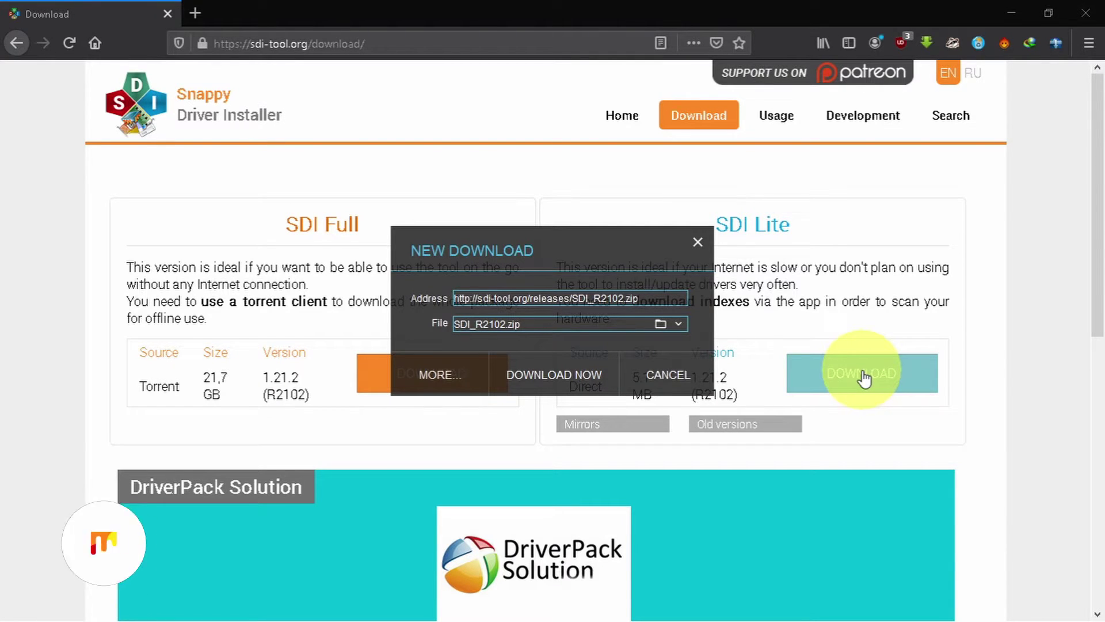
{"action": "left_click", "coordinate": [564, 385]}
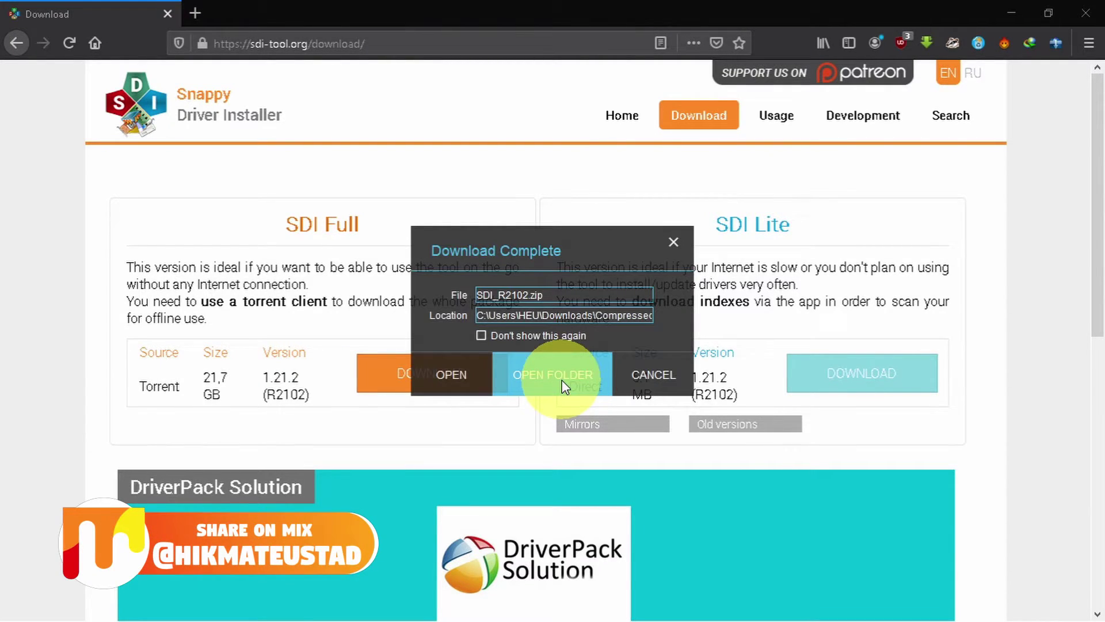
{"action": "left_click", "coordinate": [528, 376]}
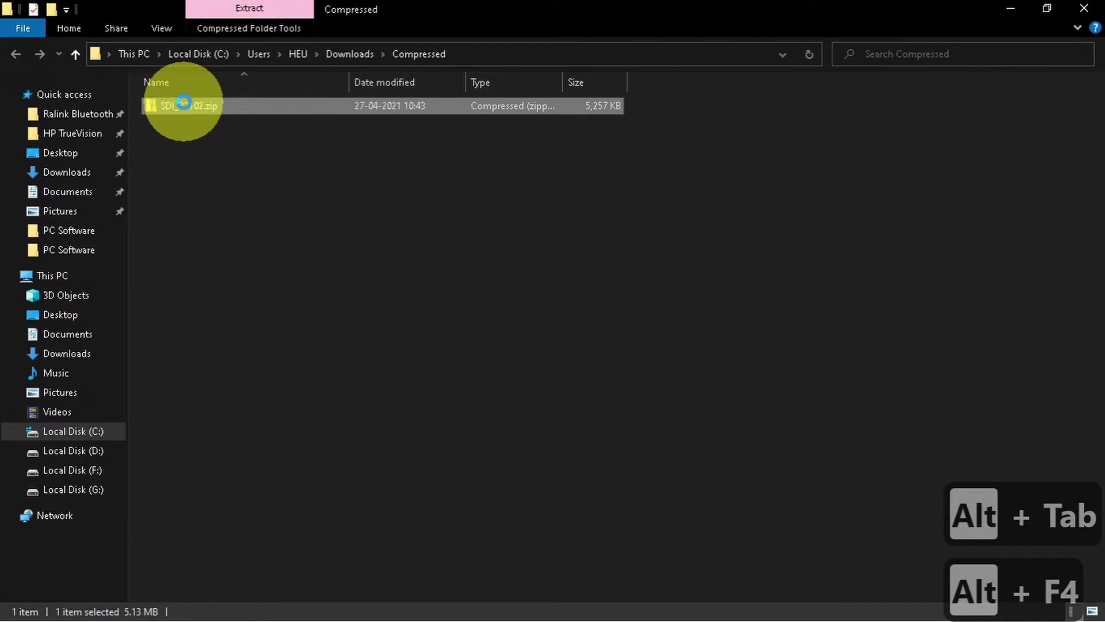
Step: Extract SDI_R2102.zip with 7-Zip into an SDI_R2102 folder and open it
{"action": "right_click", "coordinate": [185, 104]}
{"action": "mouse_move", "coordinate": [289, 176]}
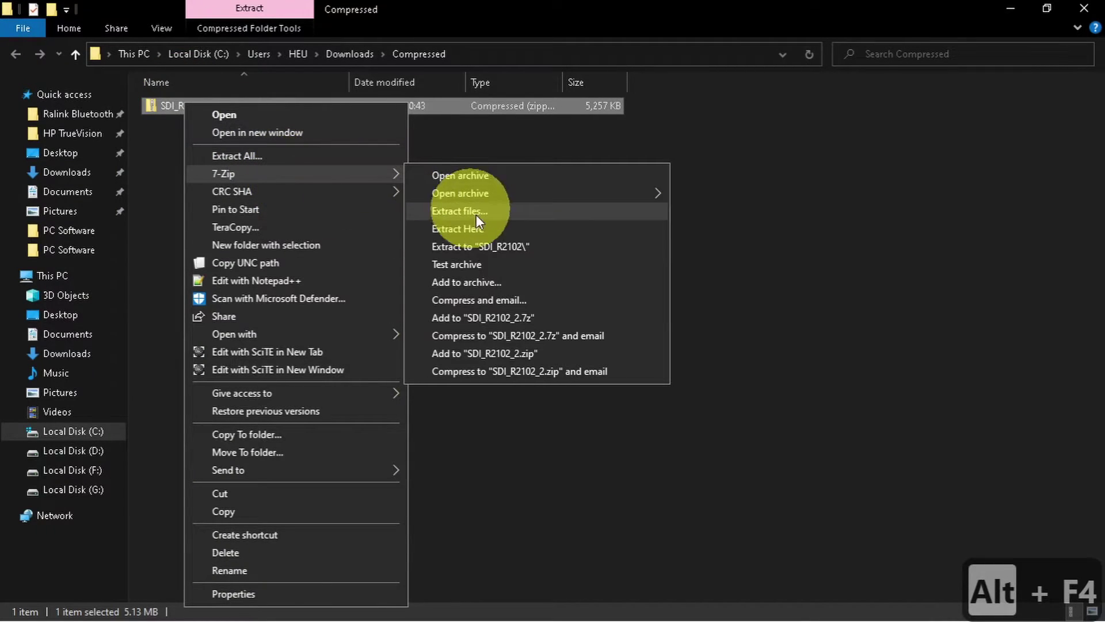
{"action": "left_click", "coordinate": [488, 247]}
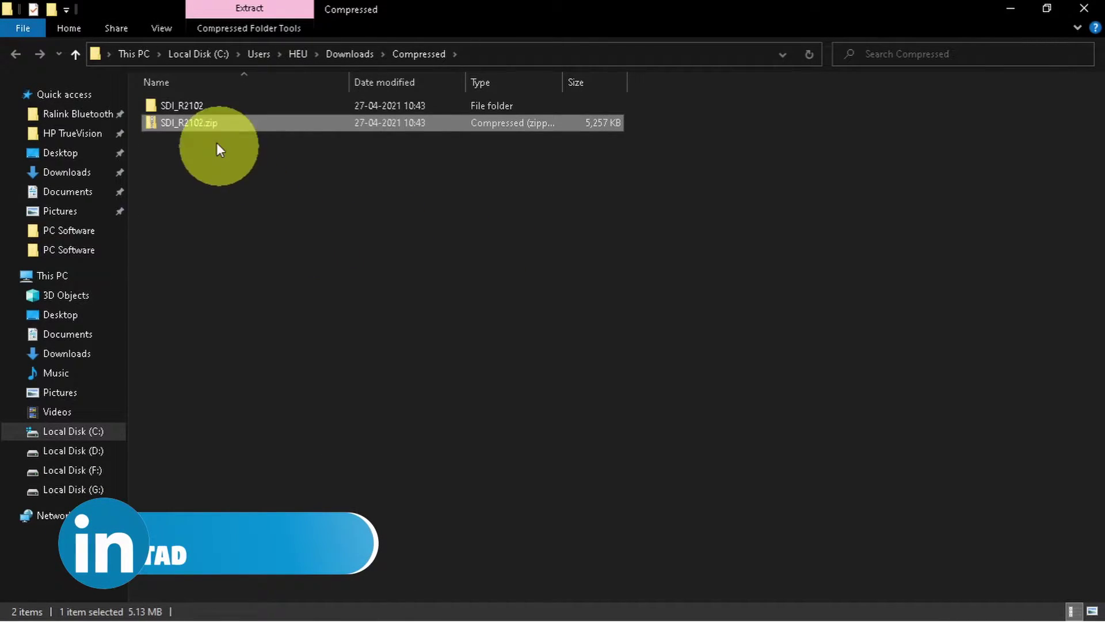
{"action": "double_click", "coordinate": [185, 105]}
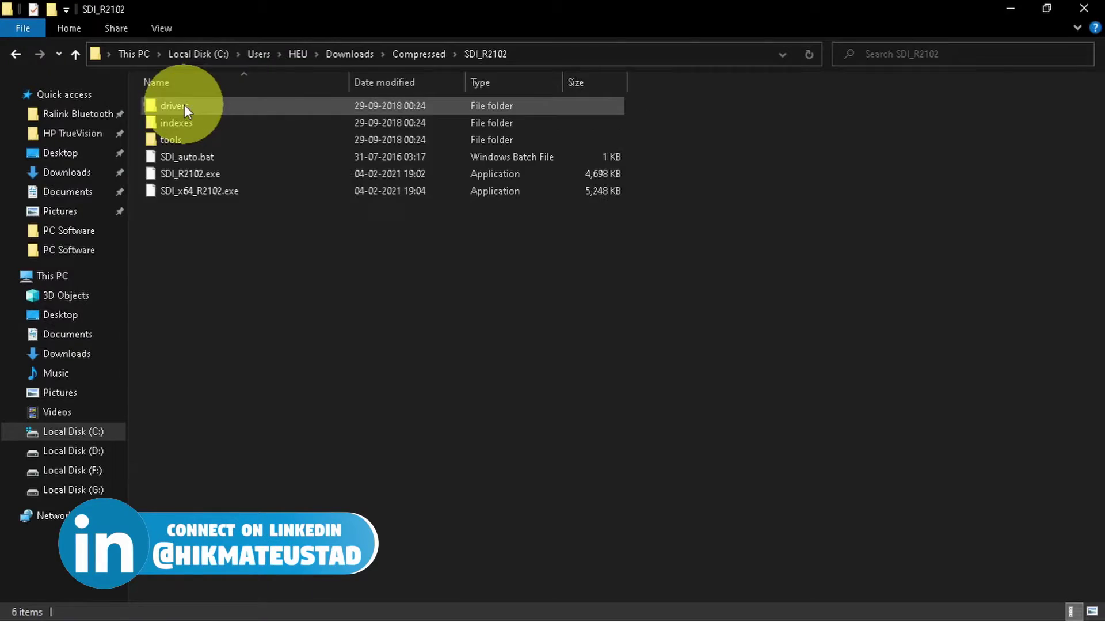
Step: Browse the drivers folder and the indexes\SDI\txt subfolders
{"action": "left_click", "coordinate": [294, 195]}
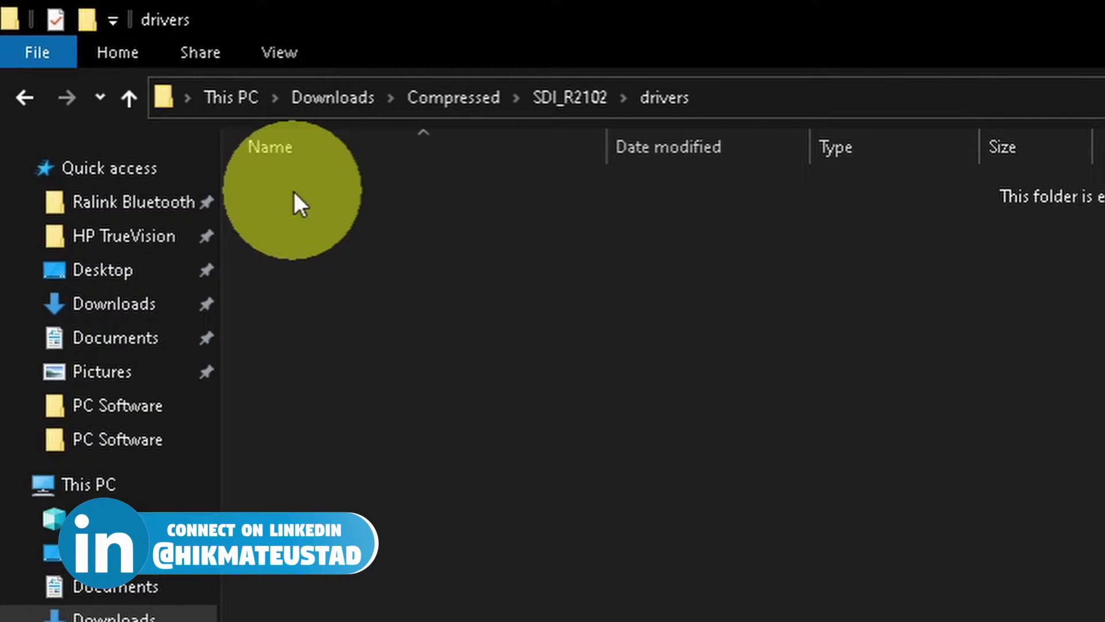
{"action": "left_click", "coordinate": [561, 98]}
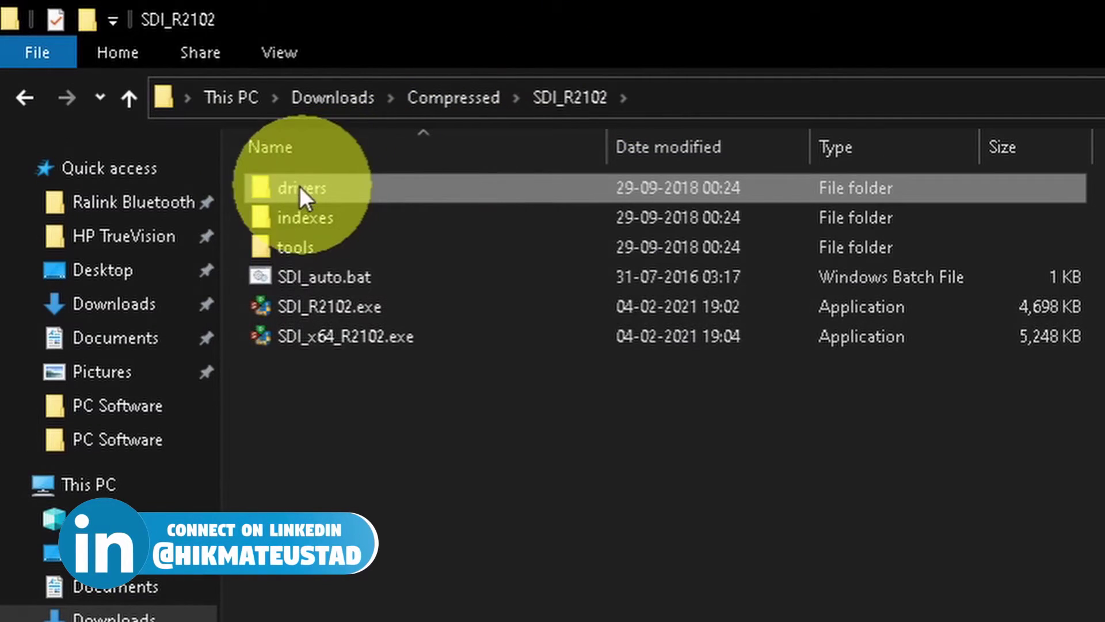
{"action": "double_click", "coordinate": [282, 218]}
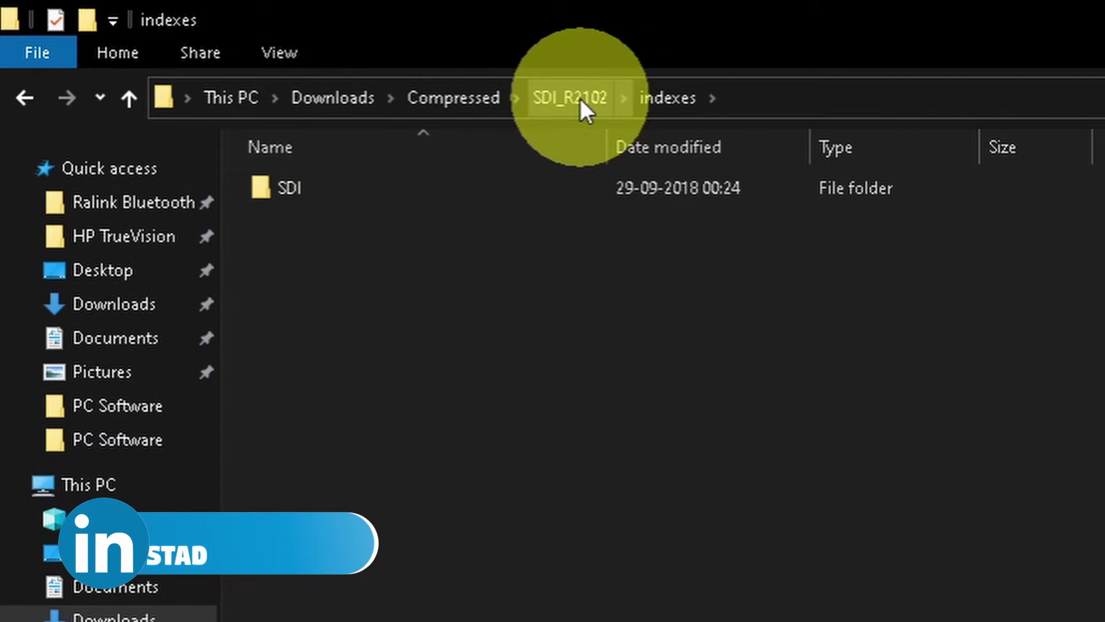
{"action": "left_click", "coordinate": [267, 190]}
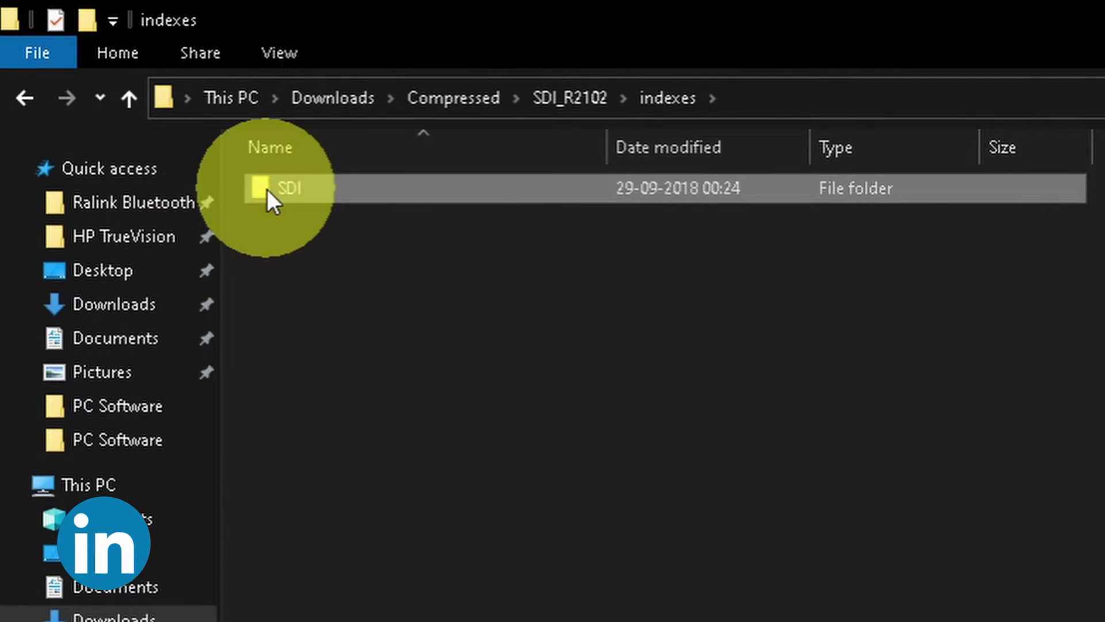
{"action": "double_click", "coordinate": [267, 190]}
{"action": "double_click", "coordinate": [266, 188]}
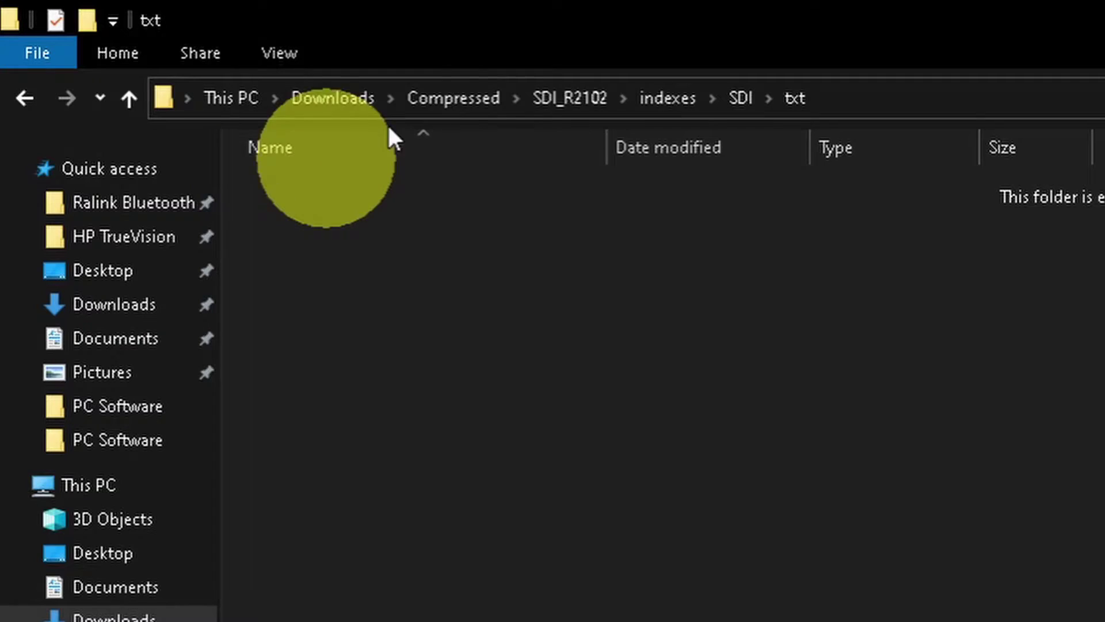
{"action": "left_click", "coordinate": [567, 98]}
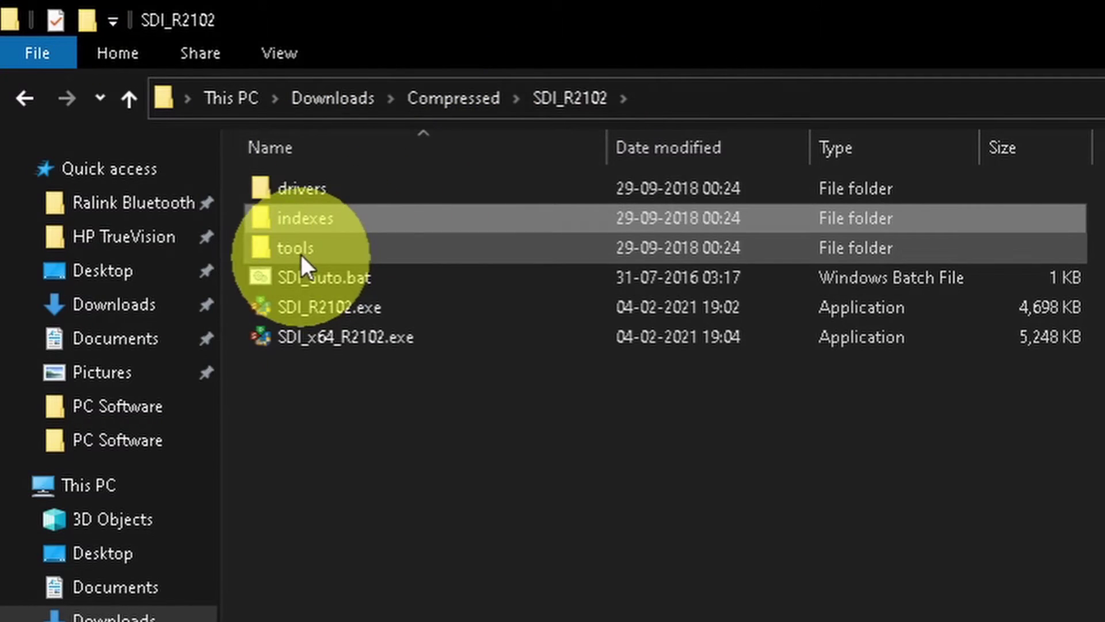
Step: Look inside tools\SDI, then select the SDI_R2102 program file
{"action": "double_click", "coordinate": [295, 249]}
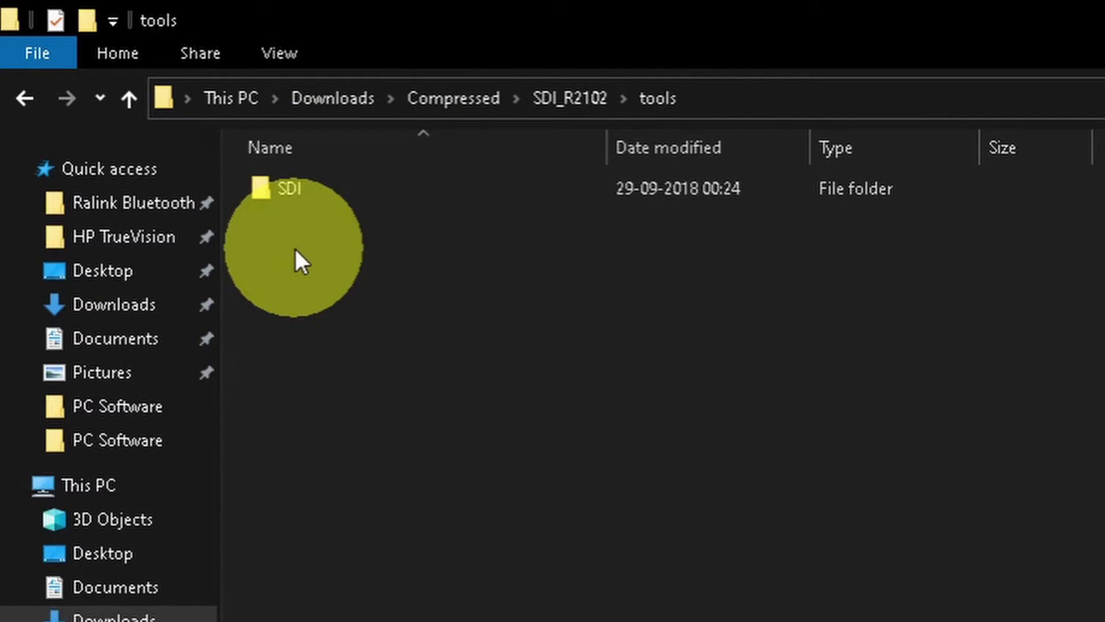
{"action": "double_click", "coordinate": [283, 182]}
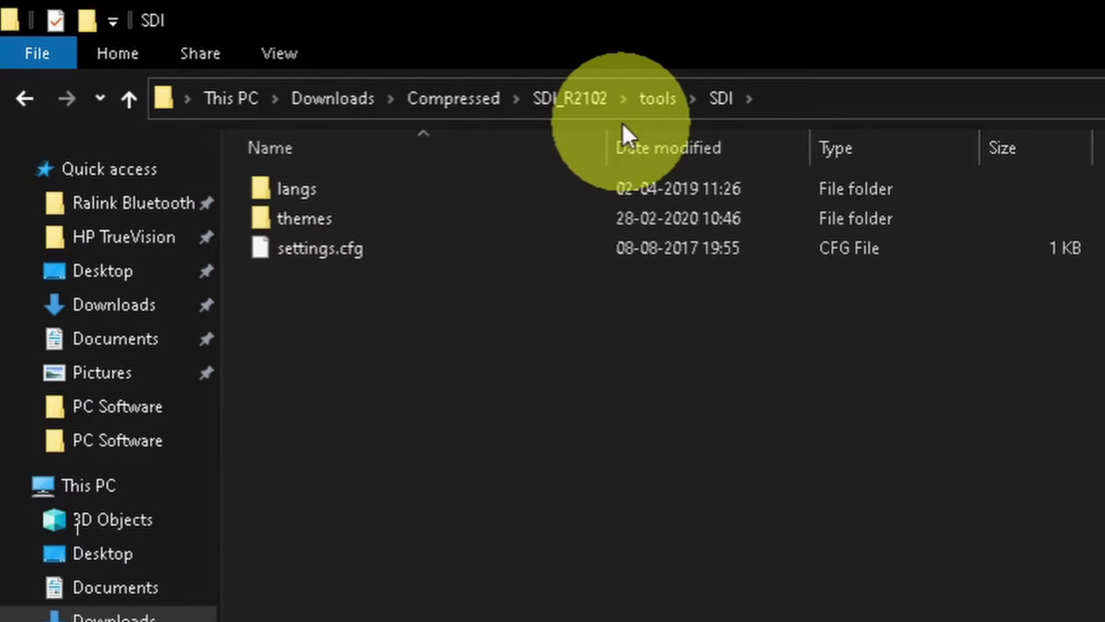
{"action": "left_click", "coordinate": [560, 96]}
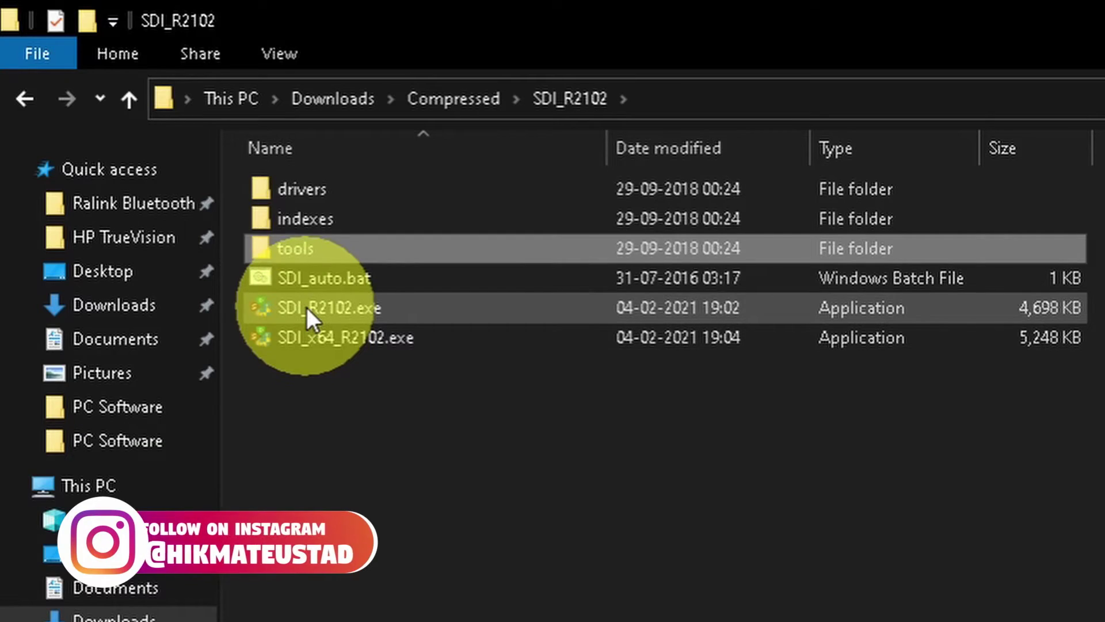
{"action": "left_click", "coordinate": [306, 307]}
Step: Launch SDI_R2102 and focus its Welcome dialog offering DriverPacks, network drivers or indexes
{"action": "left_click", "coordinate": [304, 338]}
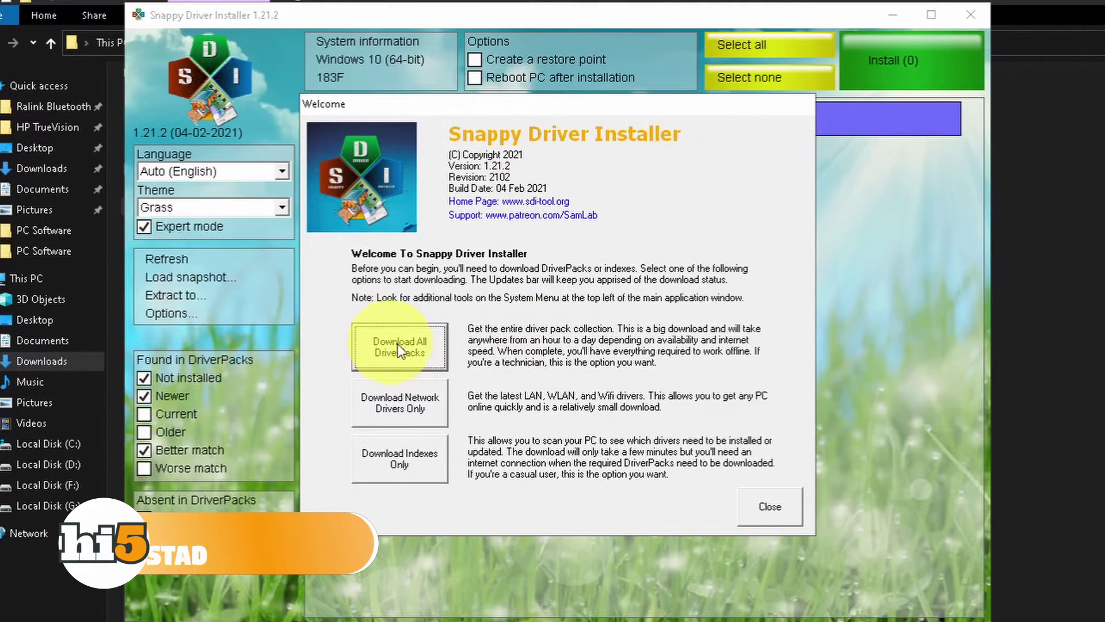
{"action": "left_click", "coordinate": [420, 357]}
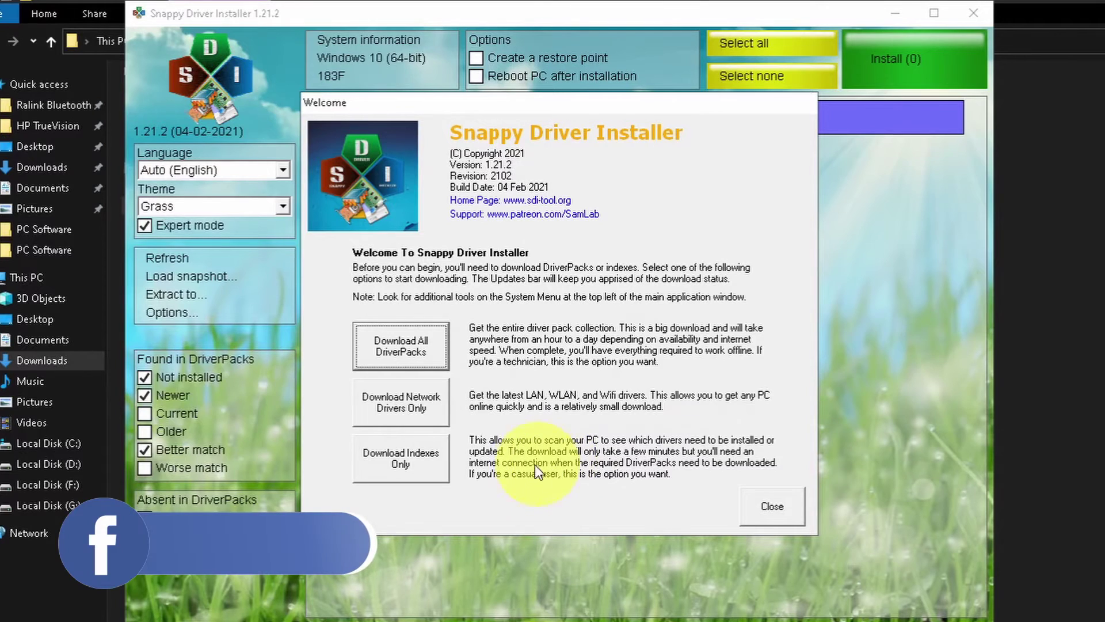
Step: Choose to download indexes only, toggling expert mode off and back on
{"action": "left_click", "coordinate": [401, 458]}
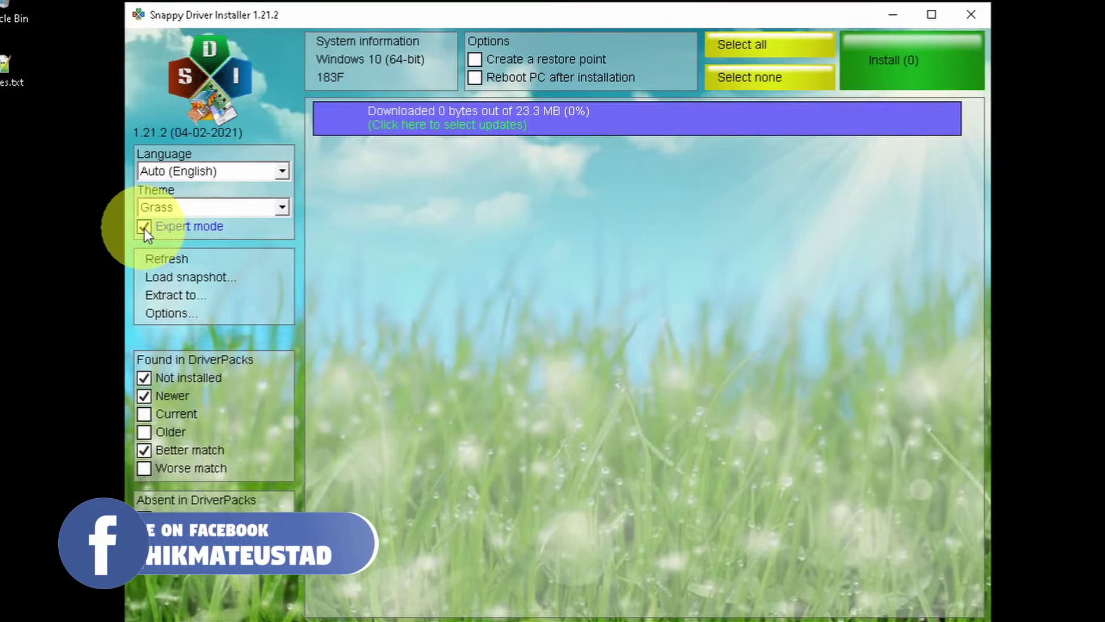
{"action": "left_click", "coordinate": [144, 227]}
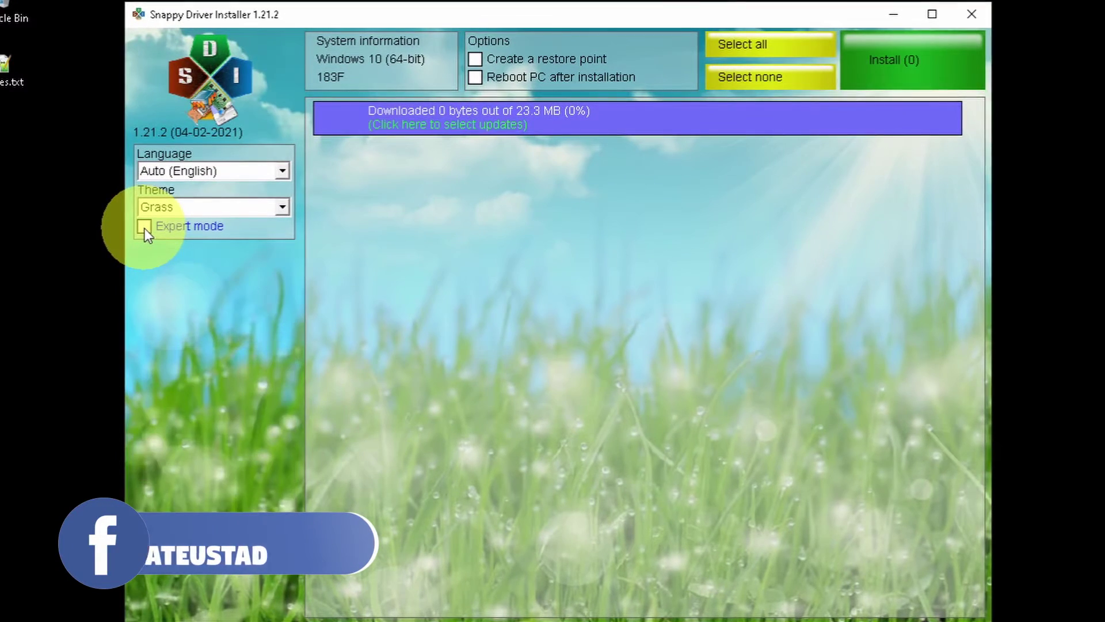
{"action": "left_click", "coordinate": [143, 227]}
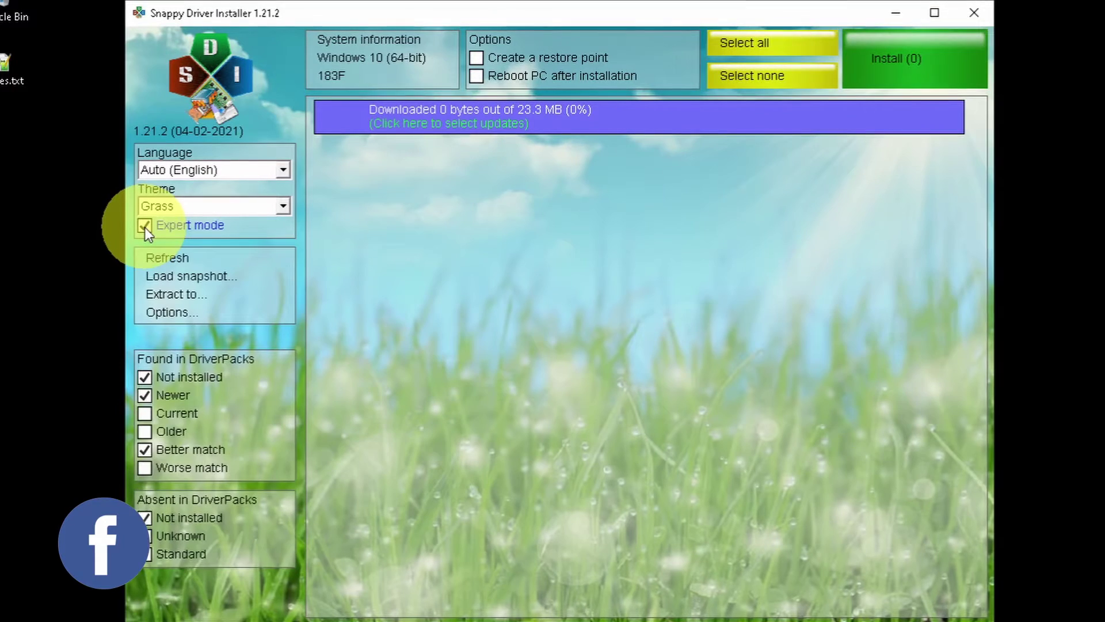
Step: Start the indexes-only download from the Update list until 51 DriverPacks updates are reported
{"action": "left_click", "coordinate": [510, 123]}
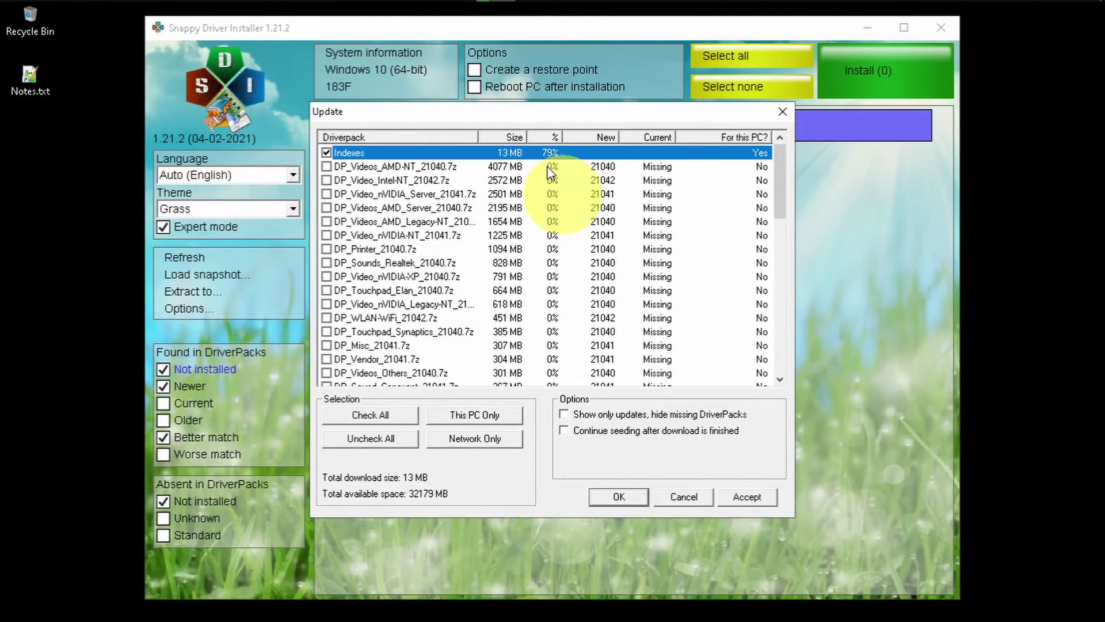
{"action": "left_click", "coordinate": [782, 112]}
{"action": "left_click", "coordinate": [467, 138]}
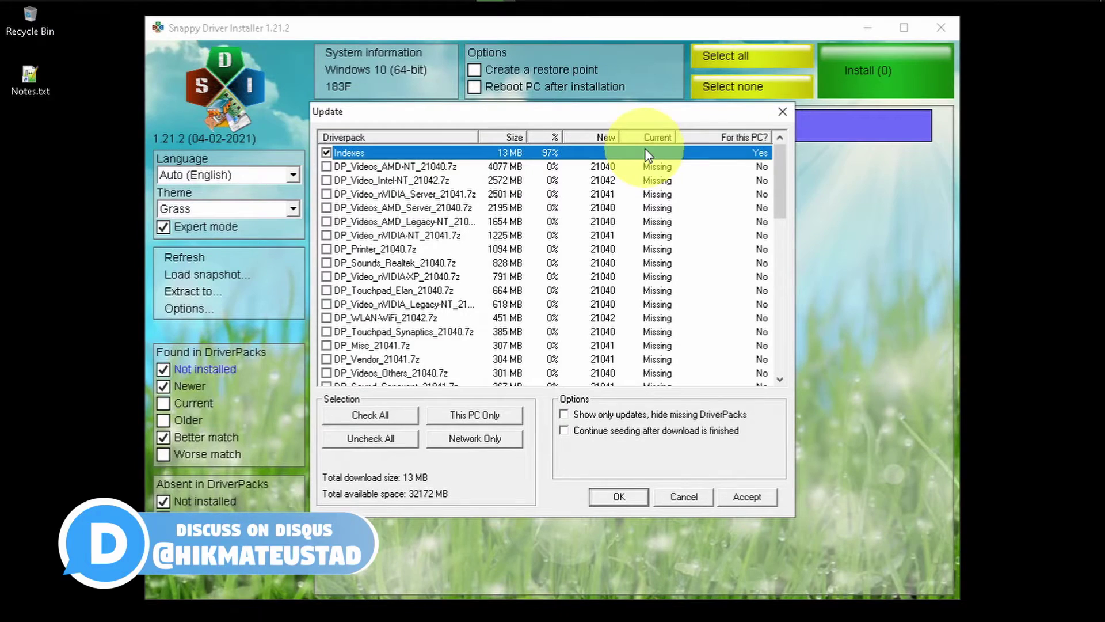
{"action": "left_click", "coordinate": [783, 113]}
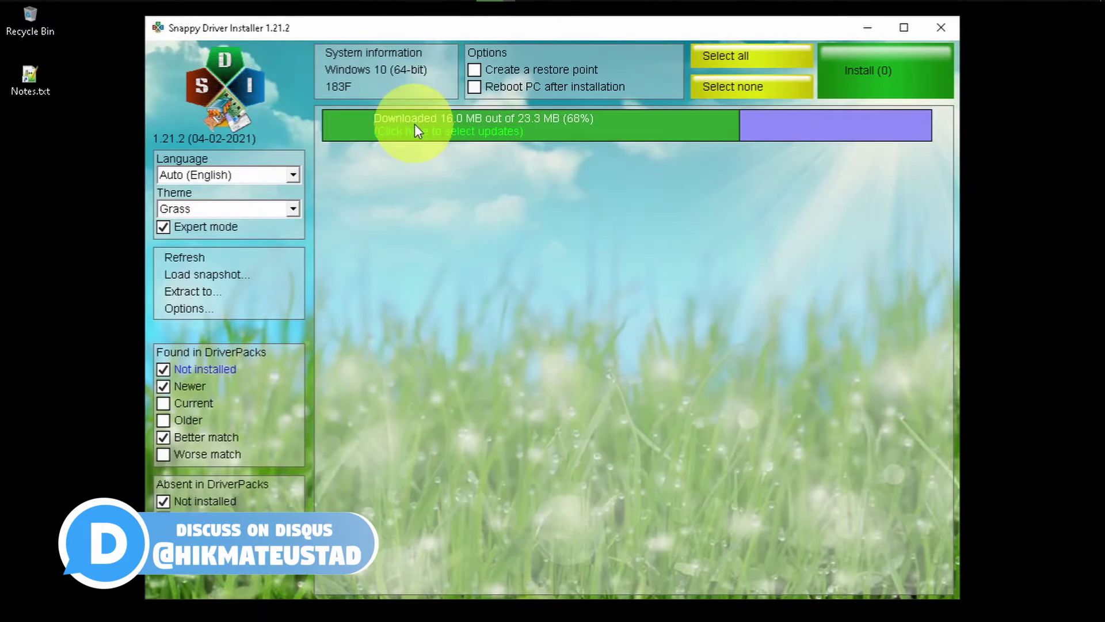
{"action": "left_click", "coordinate": [414, 128]}
{"action": "left_click", "coordinate": [783, 111]}
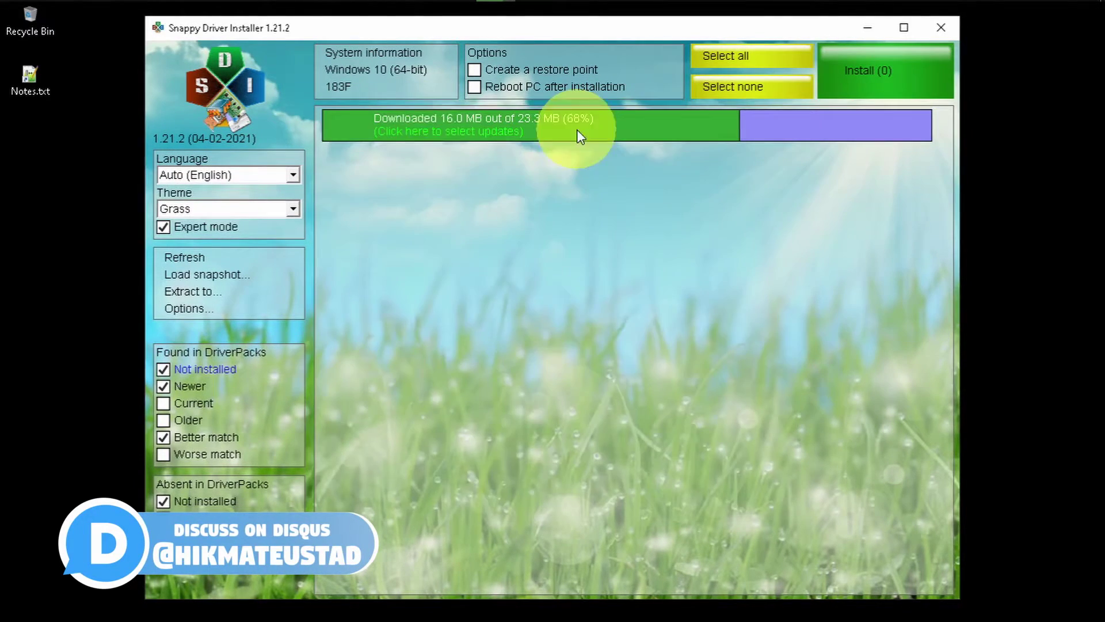
{"action": "left_click", "coordinate": [576, 129]}
{"action": "left_click", "coordinate": [783, 111]}
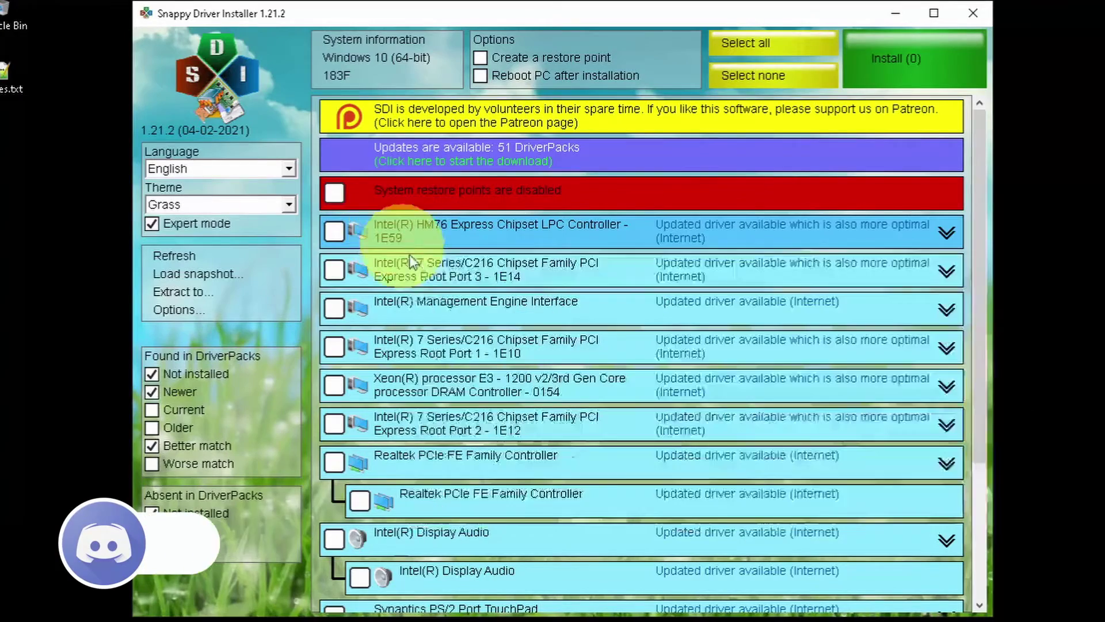
{"action": "mouse_move", "coordinate": [396, 232]}
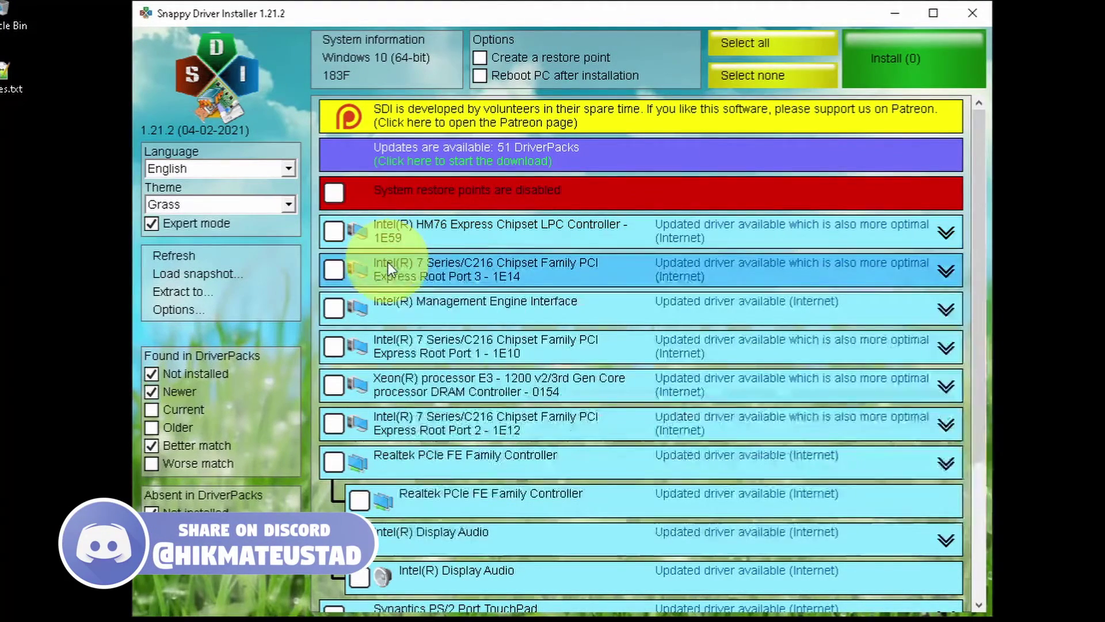
{"action": "mouse_move", "coordinate": [388, 262]}
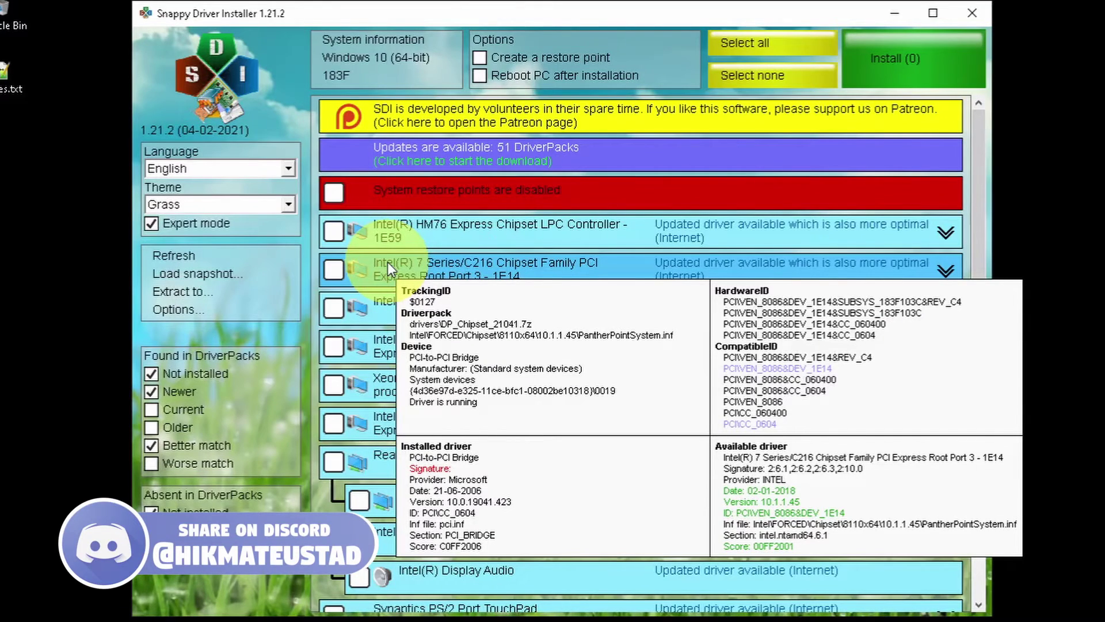
{"action": "mouse_move", "coordinate": [374, 309]}
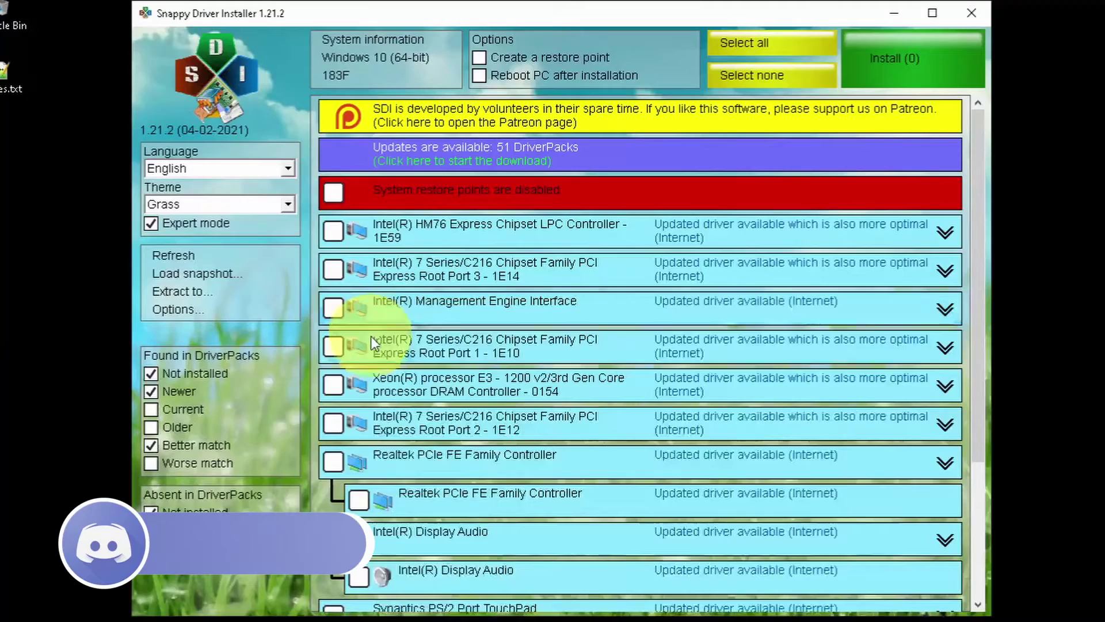
{"action": "mouse_move", "coordinate": [378, 341]}
{"action": "mouse_move", "coordinate": [379, 381]}
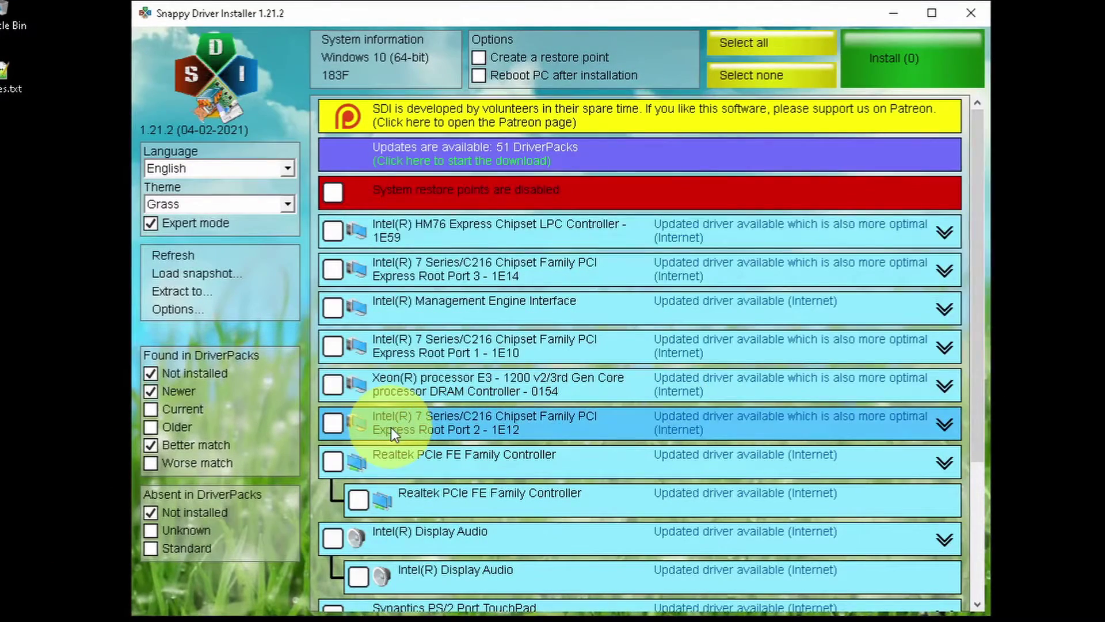
{"action": "mouse_move", "coordinate": [391, 427]}
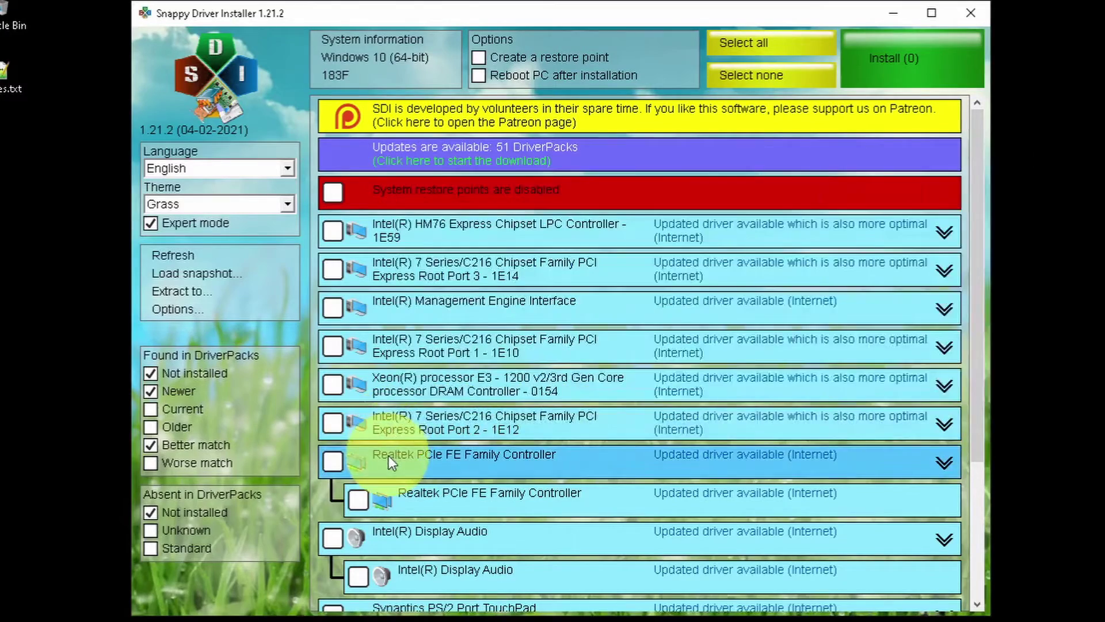
{"action": "mouse_move", "coordinate": [388, 455]}
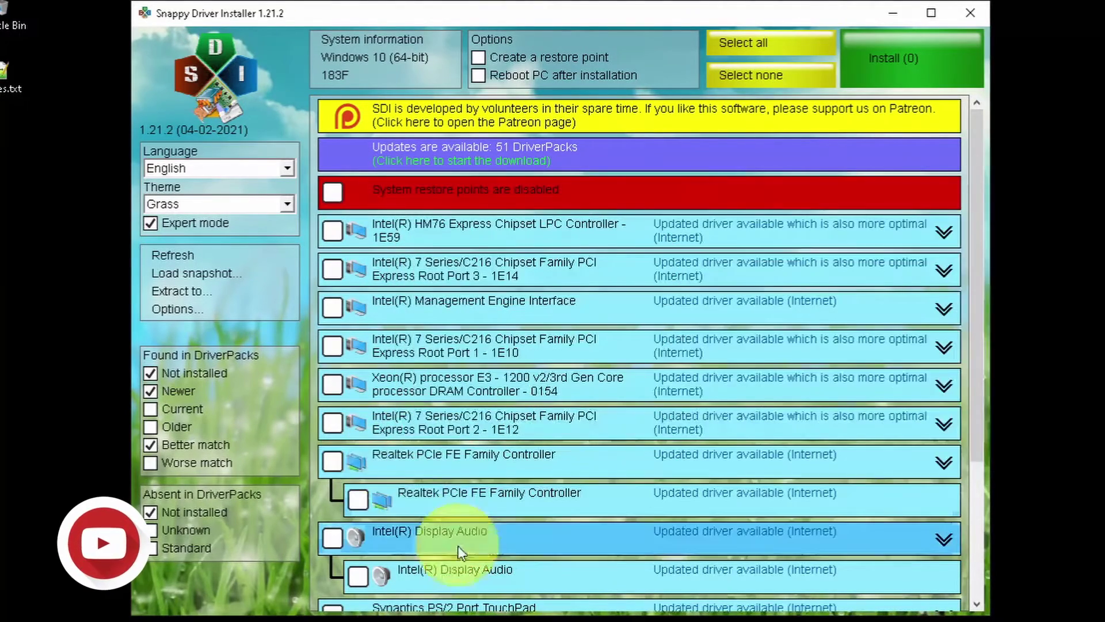
{"action": "mouse_move", "coordinate": [407, 525]}
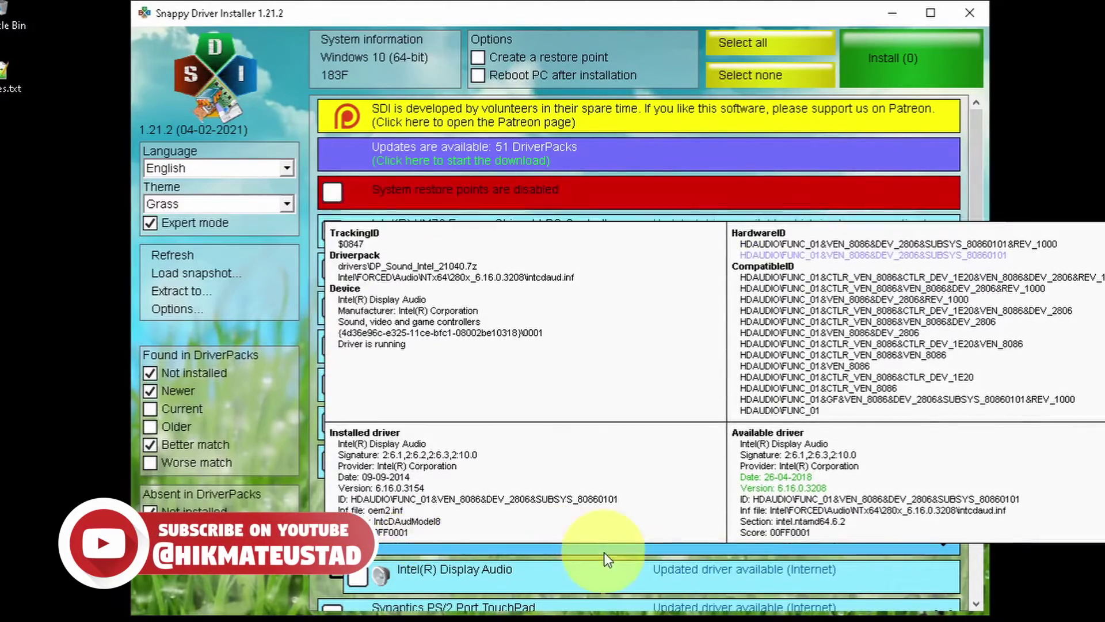
{"action": "scroll", "coordinate": [604, 552], "scroll_direction": "down", "scroll_amount": 5}
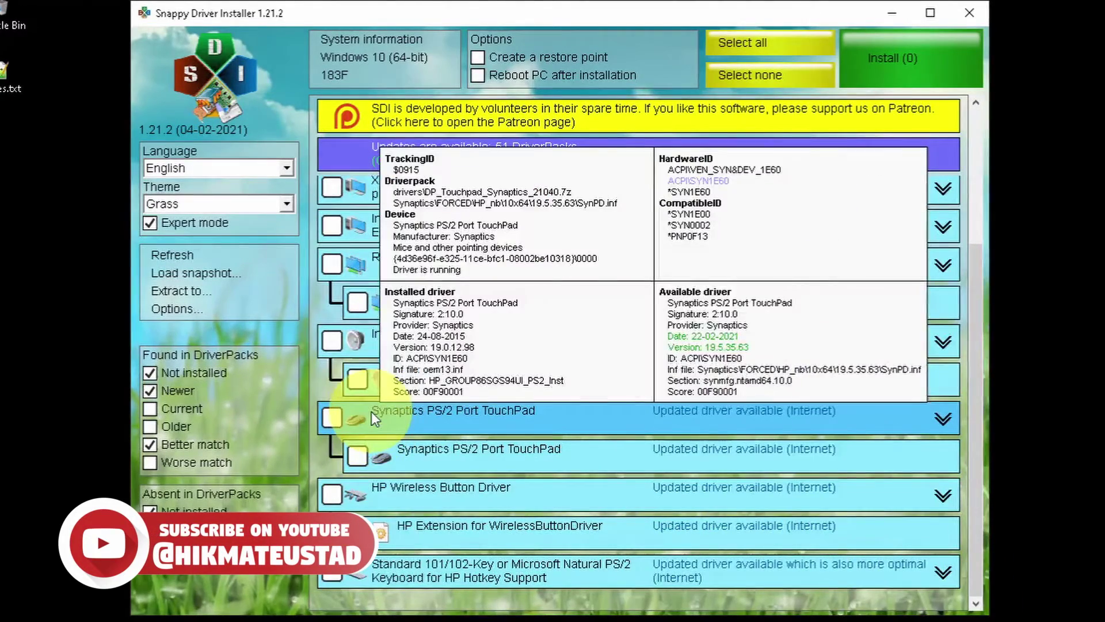
{"action": "mouse_move", "coordinate": [364, 488]}
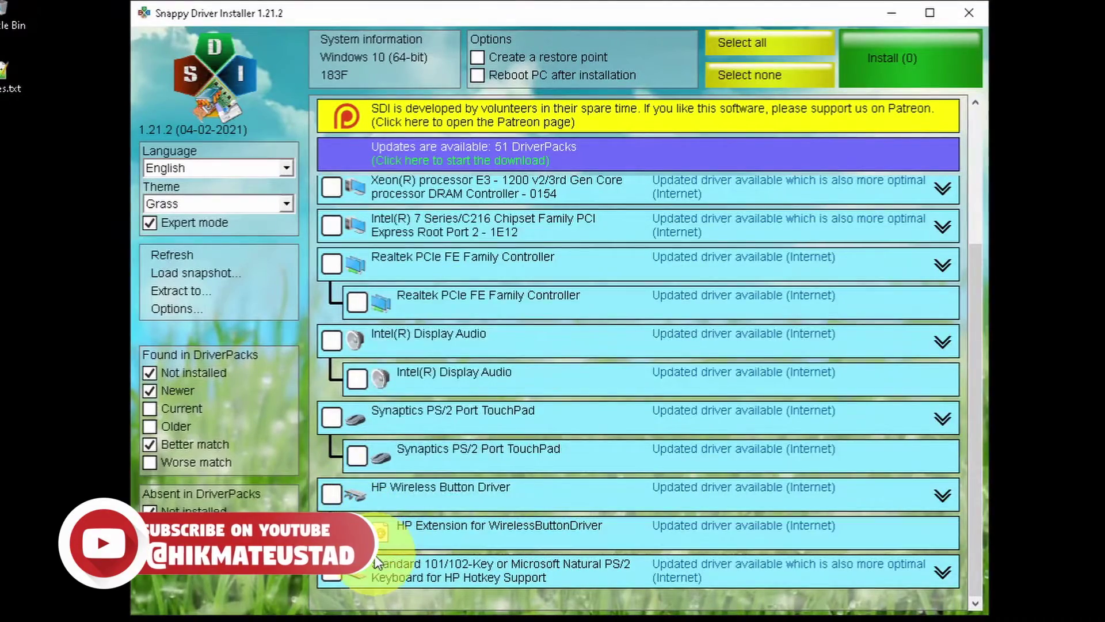
{"action": "mouse_move", "coordinate": [374, 561]}
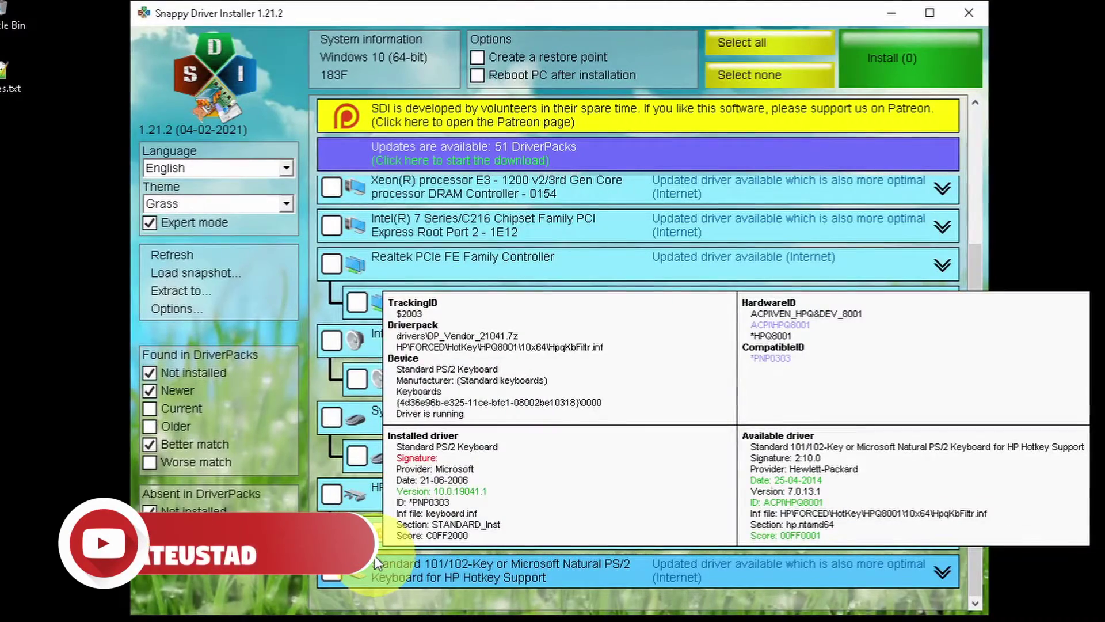
{"action": "scroll", "coordinate": [961, 269], "scroll_direction": "up", "scroll_amount": 5}
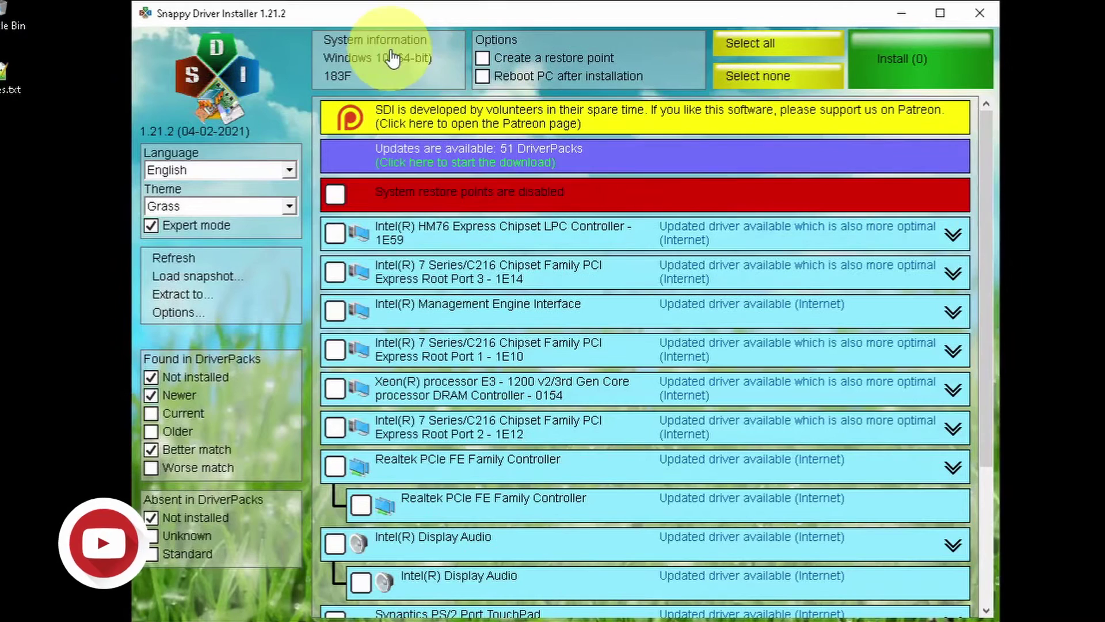
{"action": "mouse_move", "coordinate": [385, 87]}
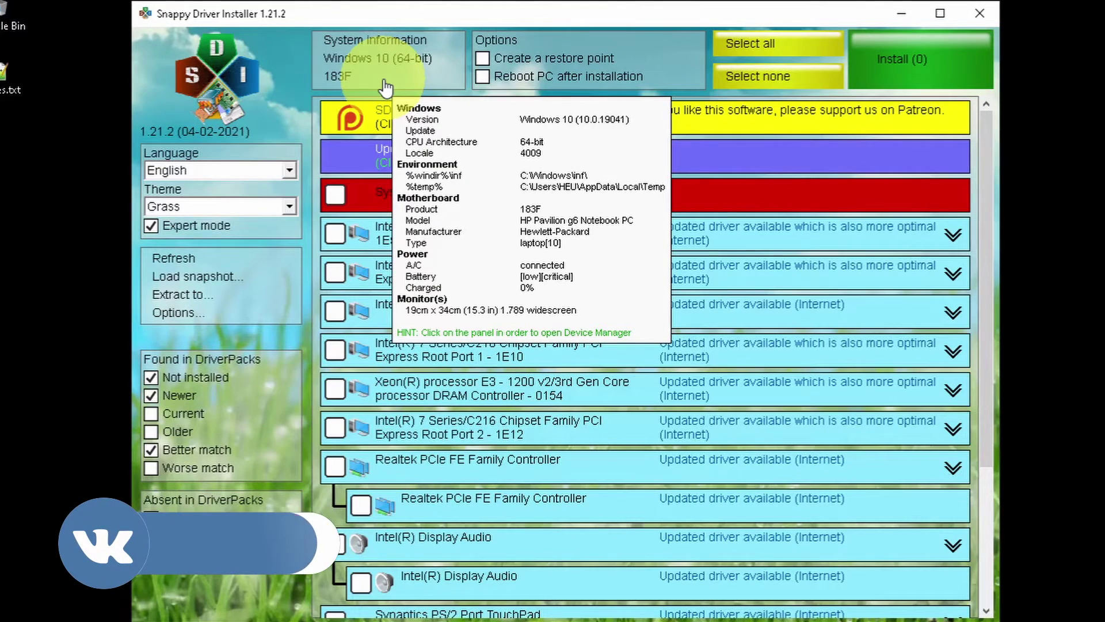
{"action": "left_click", "coordinate": [384, 85]}
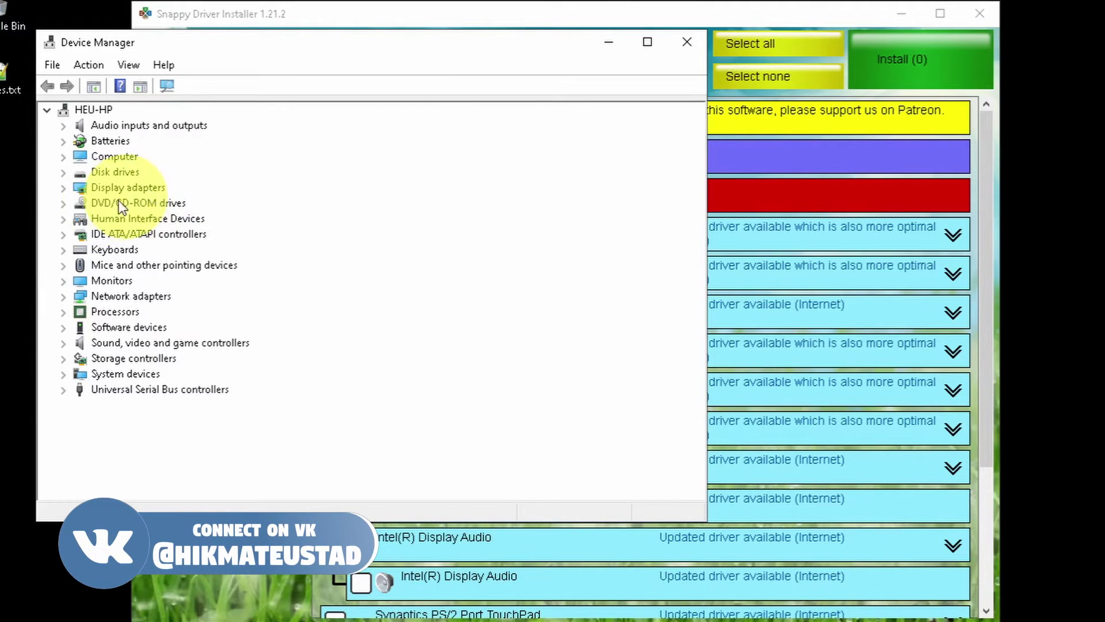
{"action": "left_click", "coordinate": [64, 189]}
{"action": "left_click", "coordinate": [64, 190]}
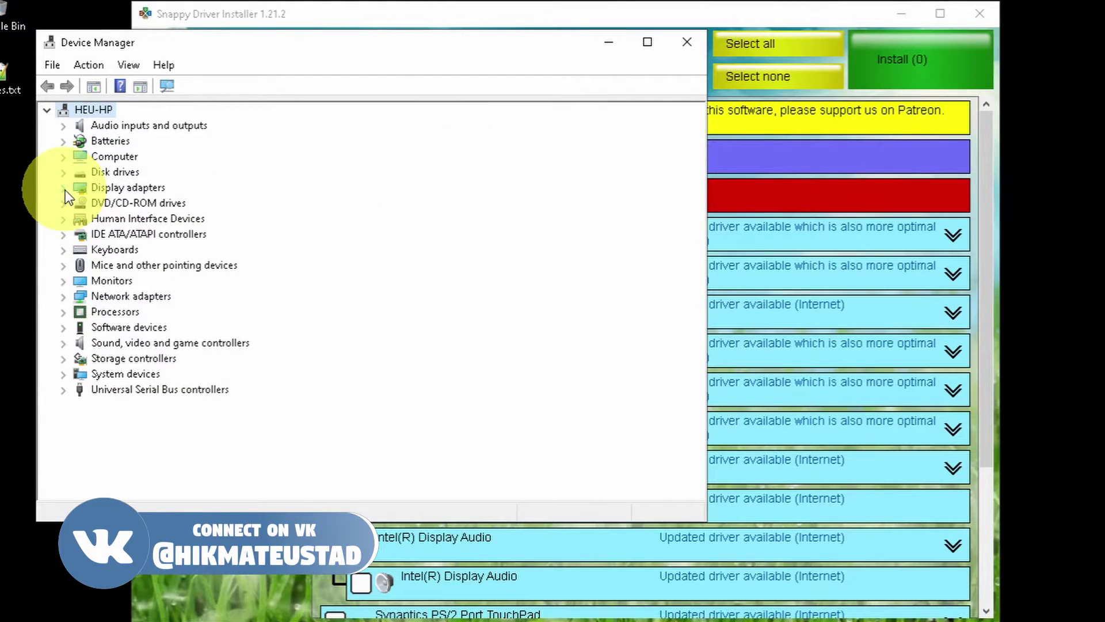
{"action": "left_click", "coordinate": [691, 37]}
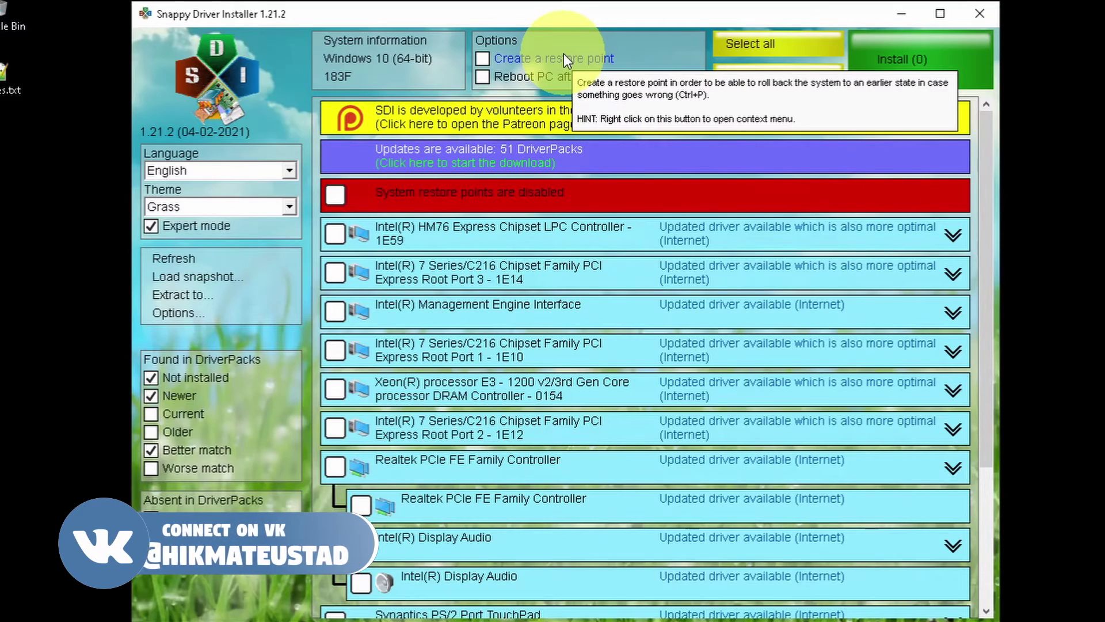
{"action": "right_click", "coordinate": [638, 59]}
{"action": "left_click", "coordinate": [624, 44]}
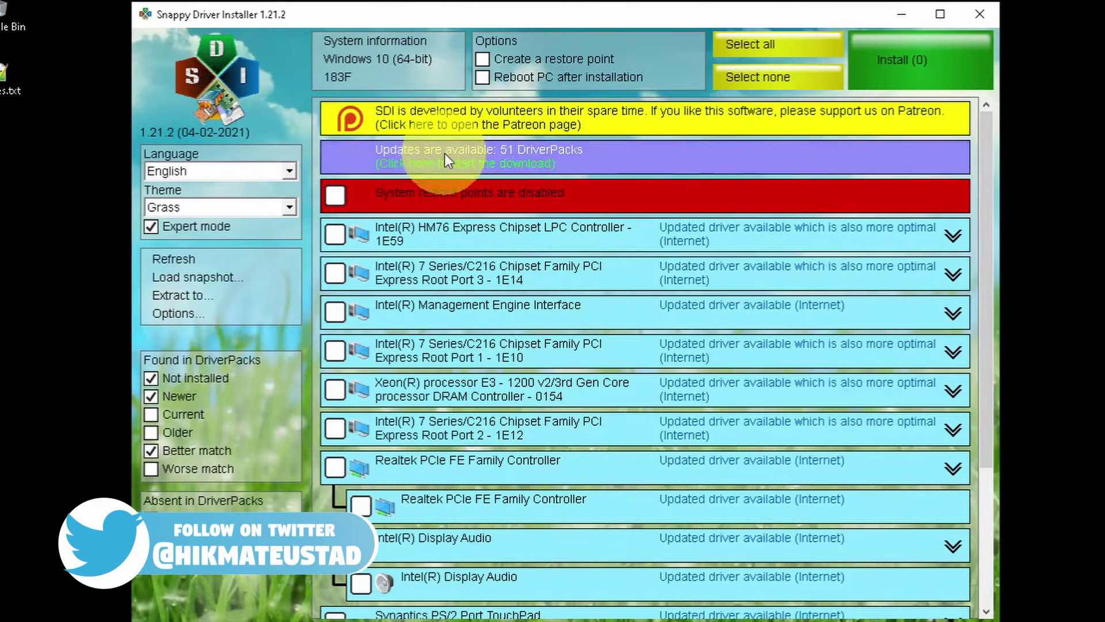
Step: Select all outdated drivers so Install shows 11 queued updates
{"action": "mouse_move", "coordinate": [445, 150]}
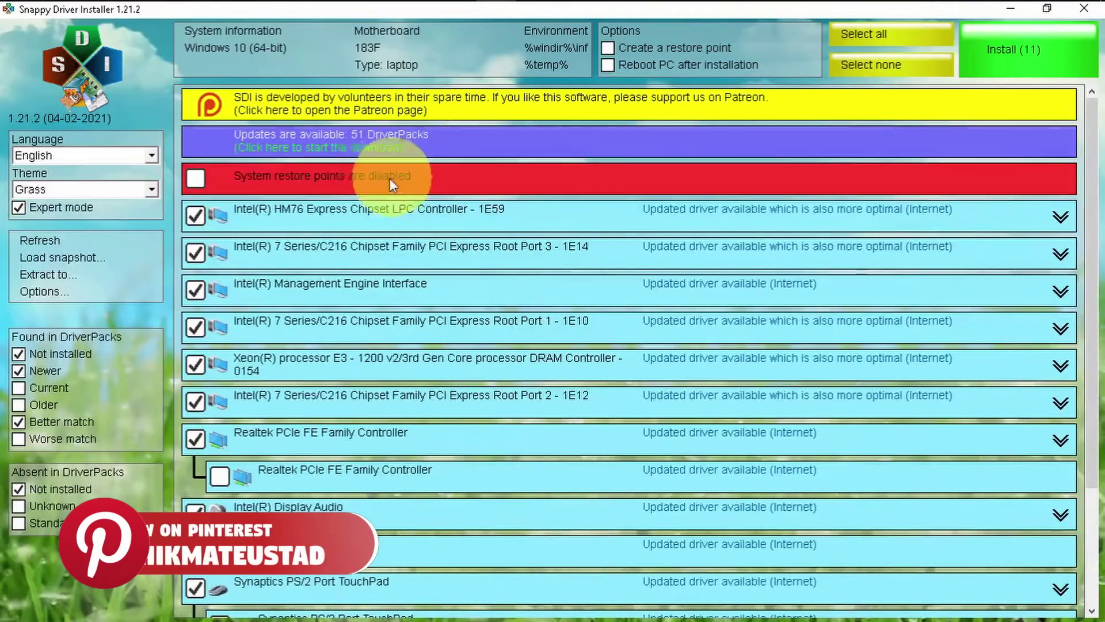
Step: Begin installing all 11 selected drivers, downloading their driver packs (8.00 MB of 1.11 GB so far)
{"action": "left_click", "coordinate": [1024, 57]}
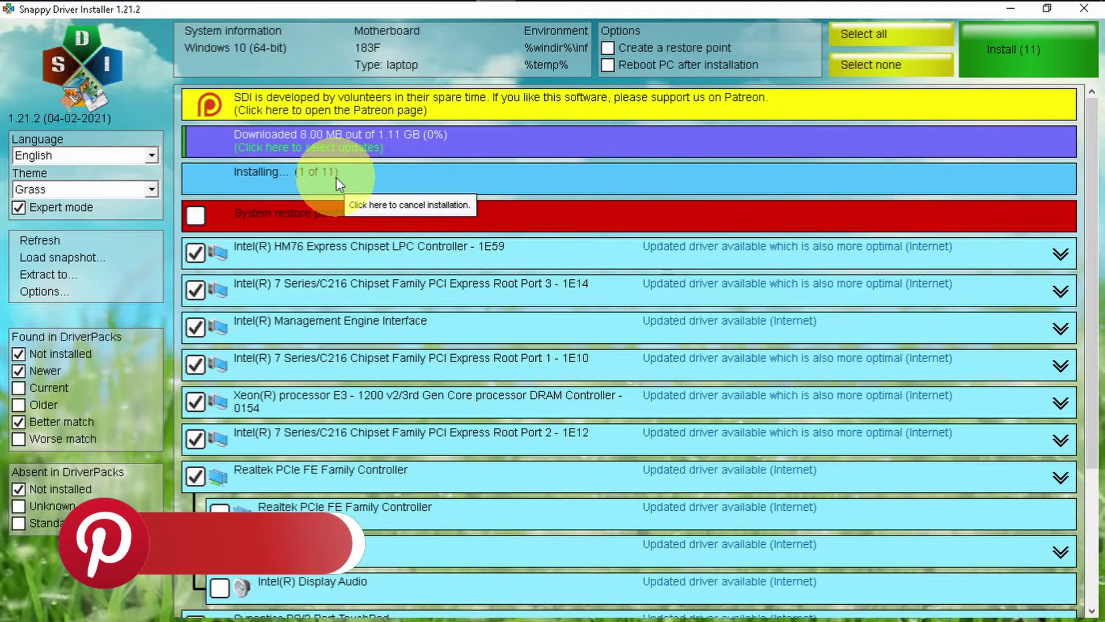
{"action": "mouse_move", "coordinate": [334, 152]}
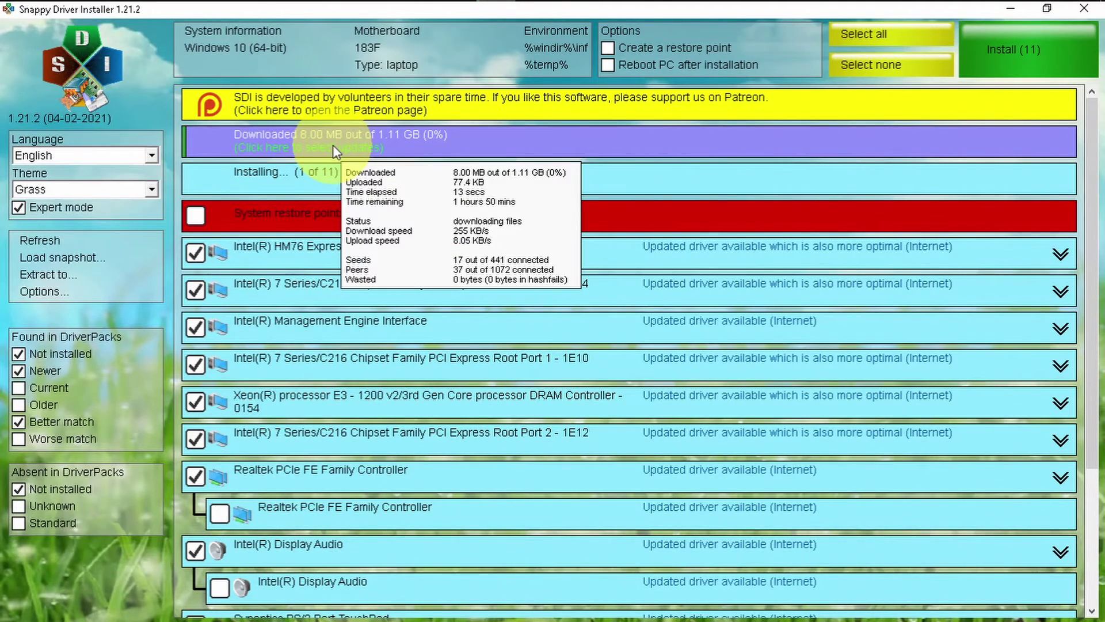